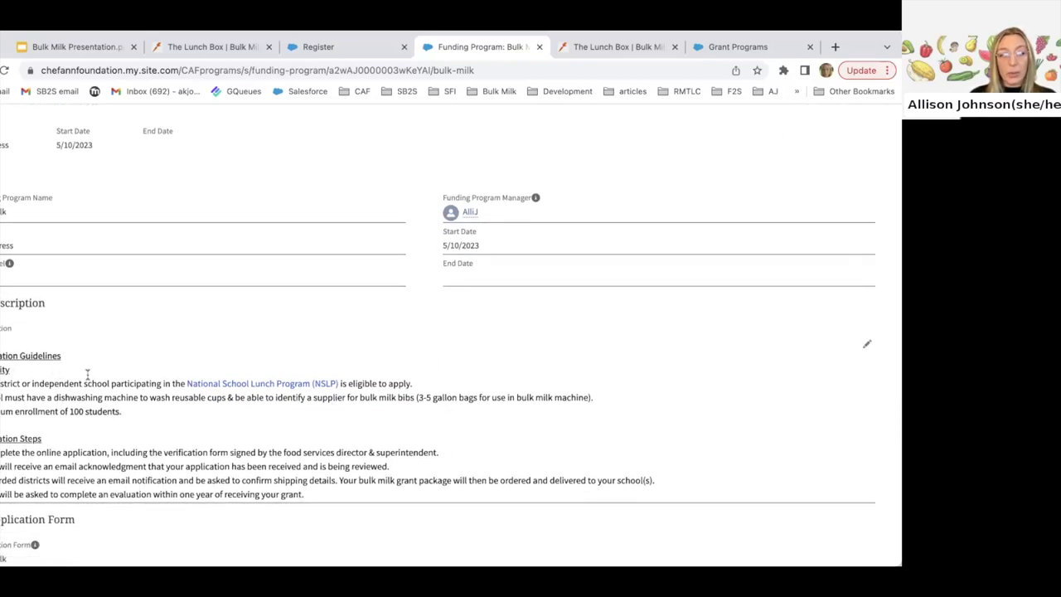
# Read through the Bulk Milk eligibility guidelines and application steps, and start an application for this funding program.
pyautogui.scroll(-1, 91, 373)
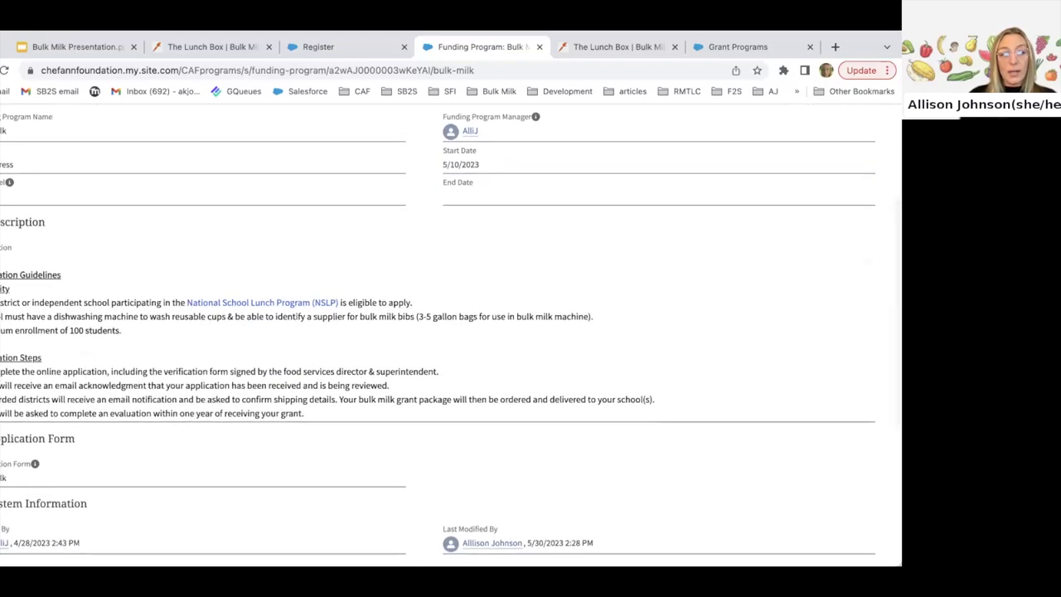
pyautogui.scroll(-1, 103, 364)
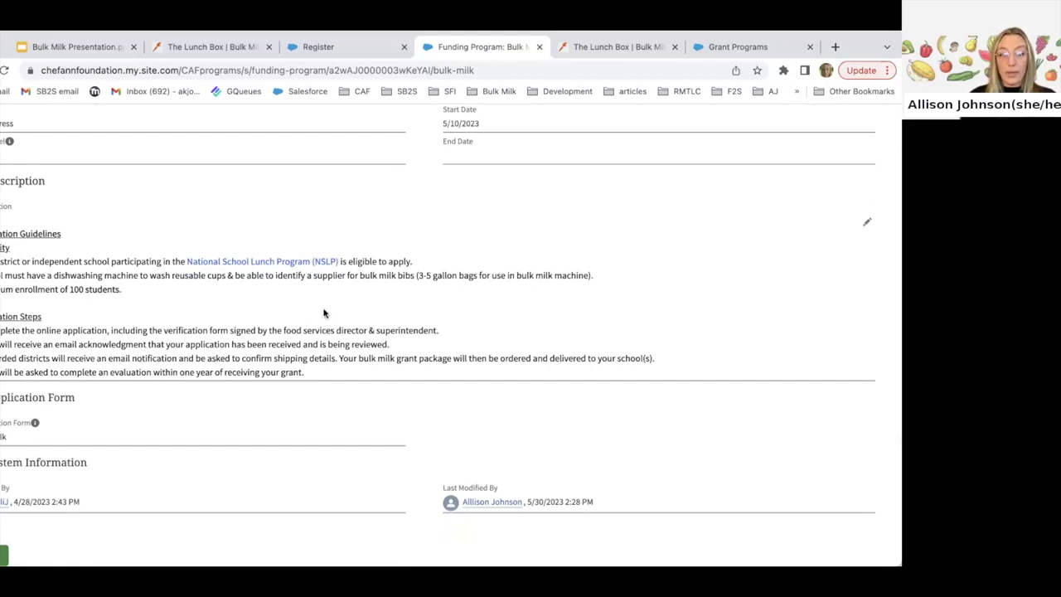
pyautogui.scroll(-1, 324, 312)
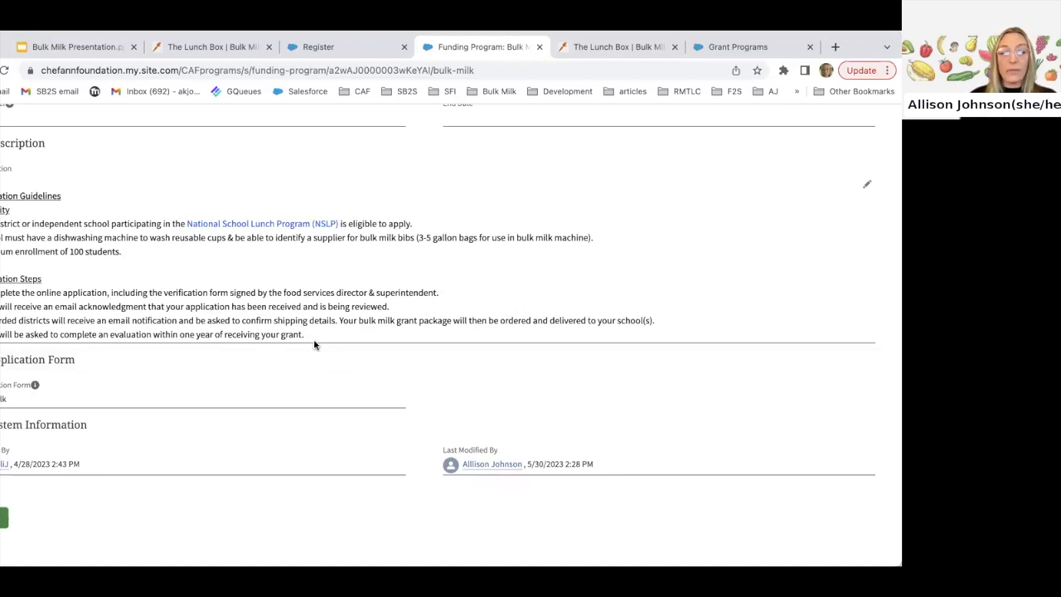
pyautogui.scroll(-3, 315, 345)
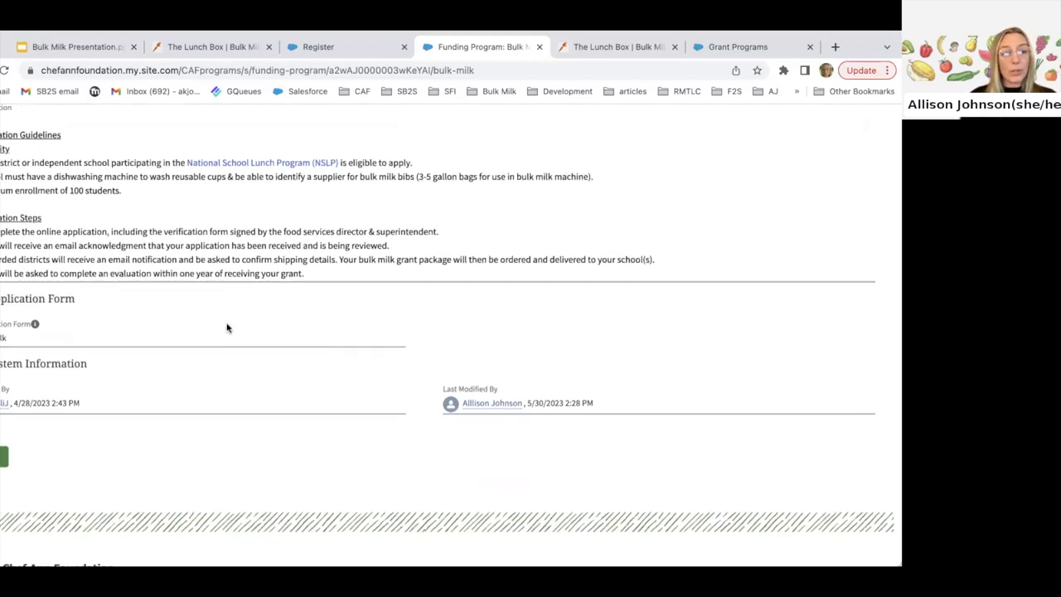
pyautogui.scroll(-1, 227, 328)
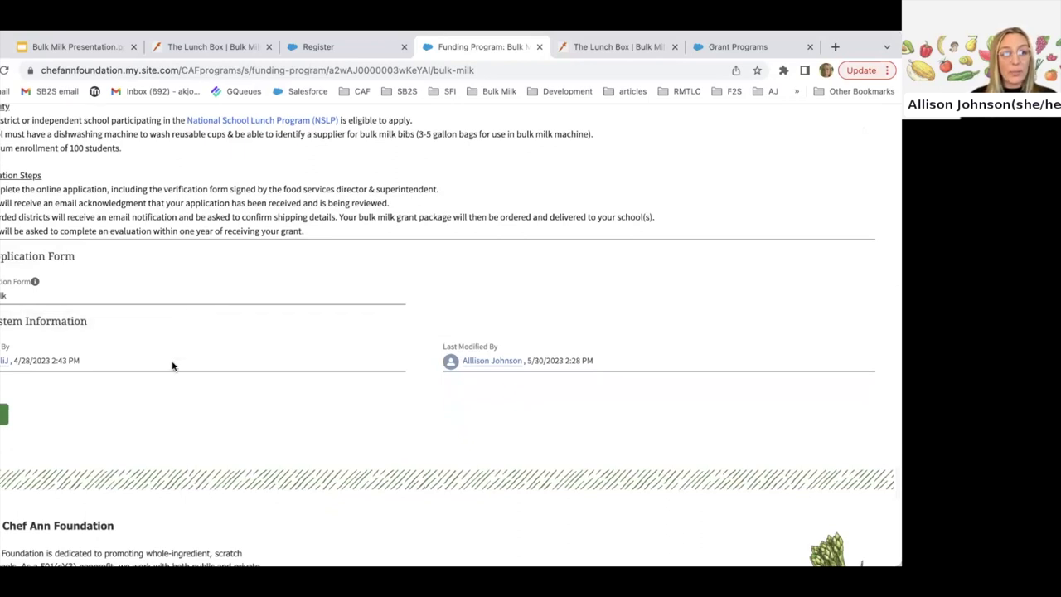
pyautogui.click(3, 417)
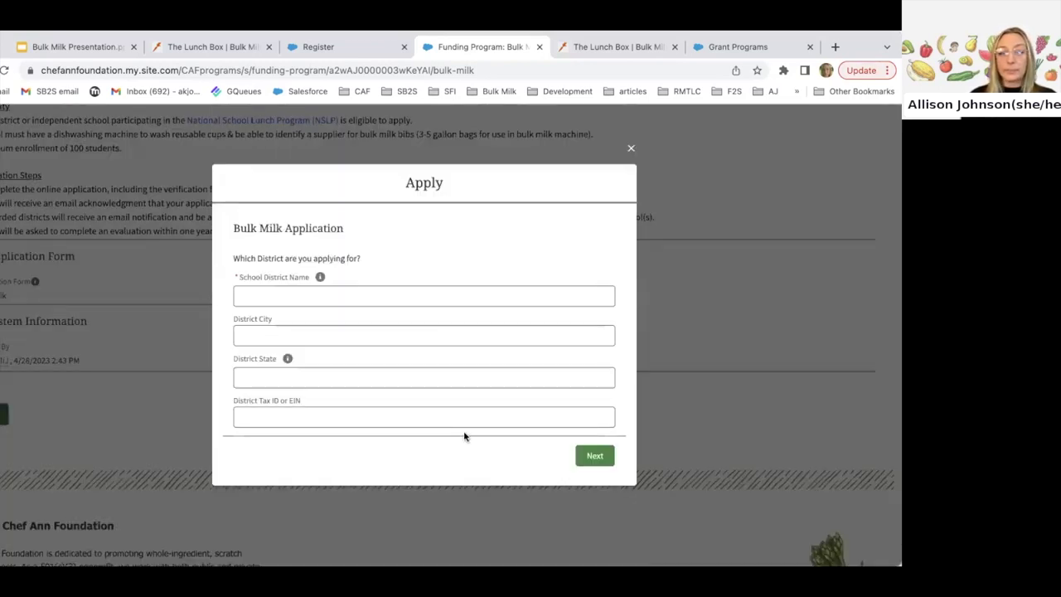
# Enter Test Valley as the school district name, leaving the district's city, state and tax ID blank.
pyautogui.scroll(-1, 484, 346)
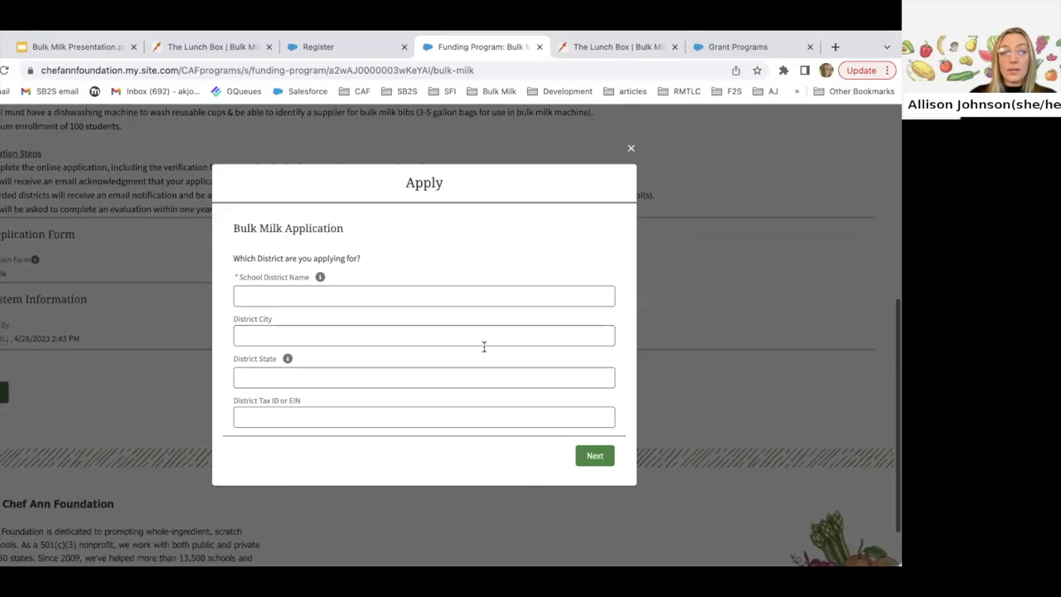
pyautogui.click(396, 292)
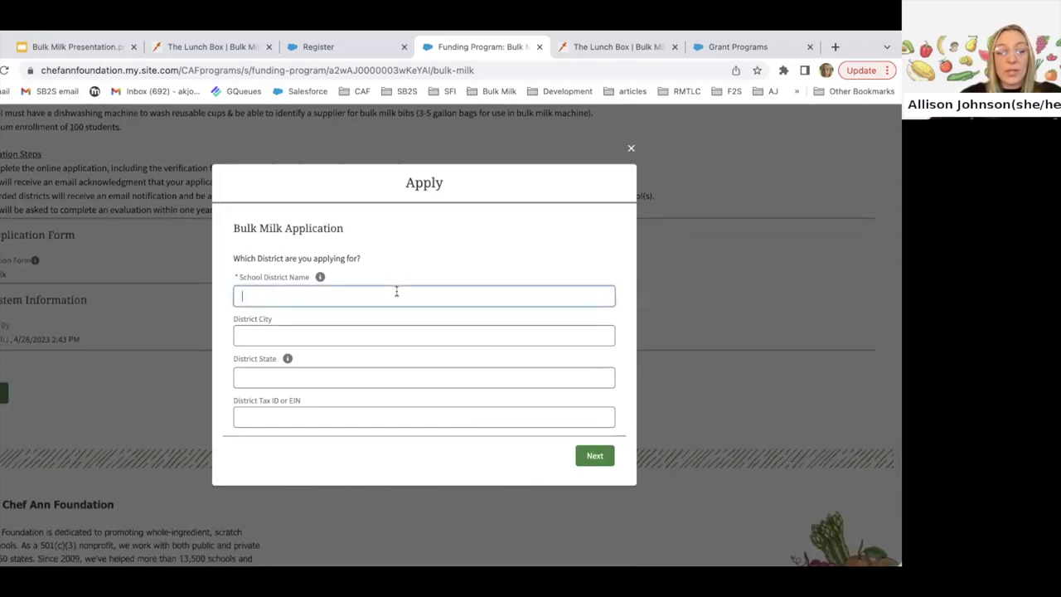
pyautogui.write('Test')
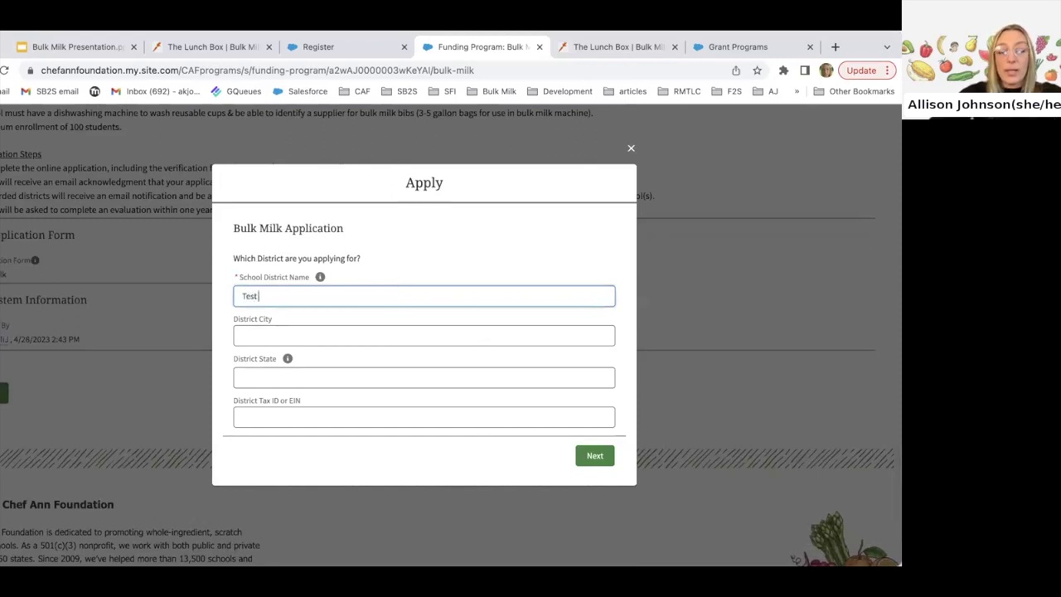
pyautogui.write(' Valley')
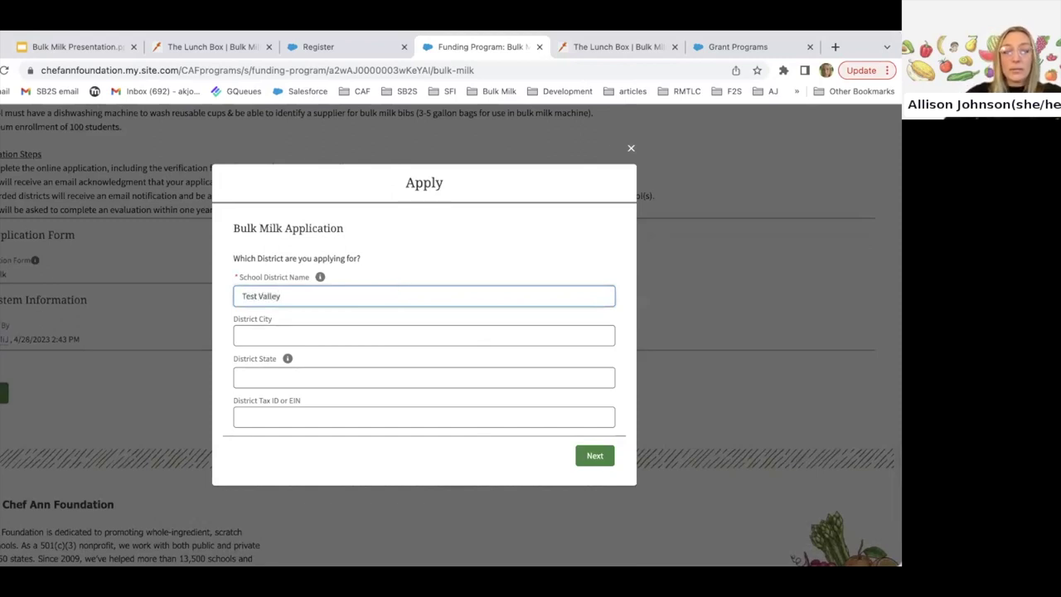
pyautogui.click(278, 332)
pyautogui.click(276, 373)
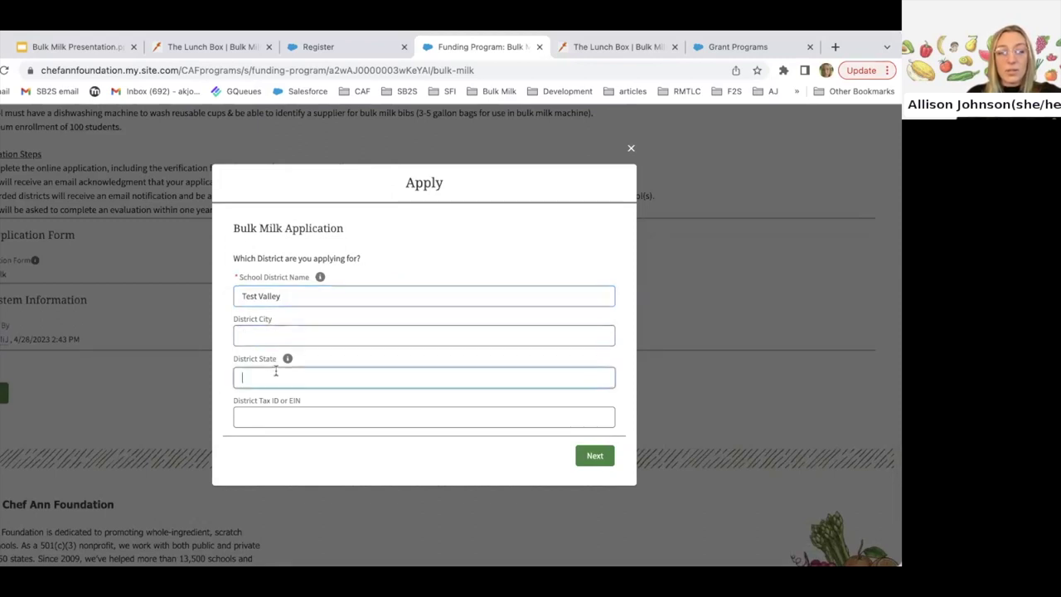
pyautogui.click(291, 412)
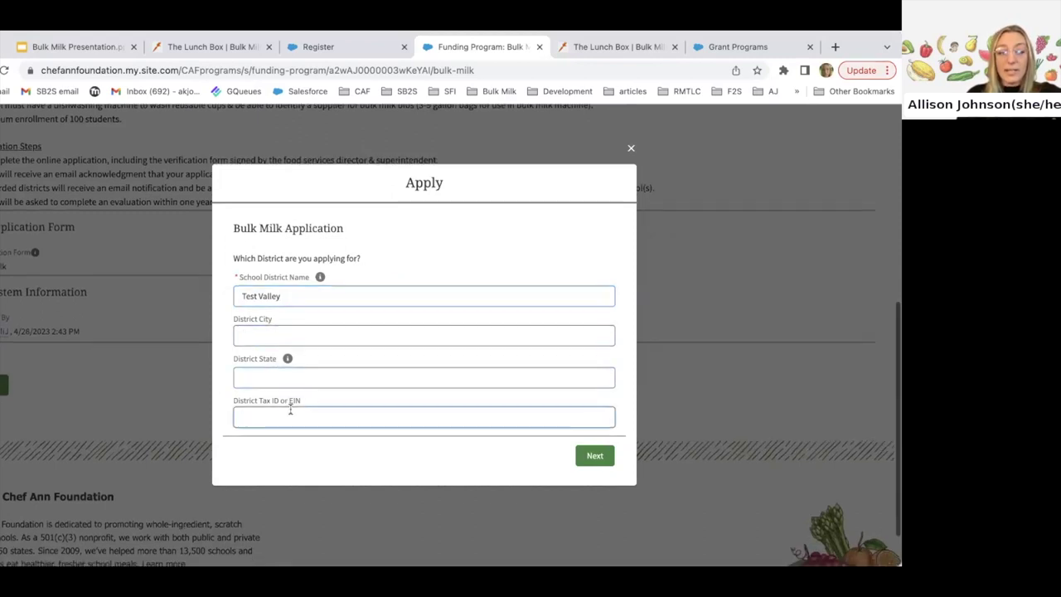
# Submit the district lookup and continue to the application without adding further district details.
pyautogui.click(594, 457)
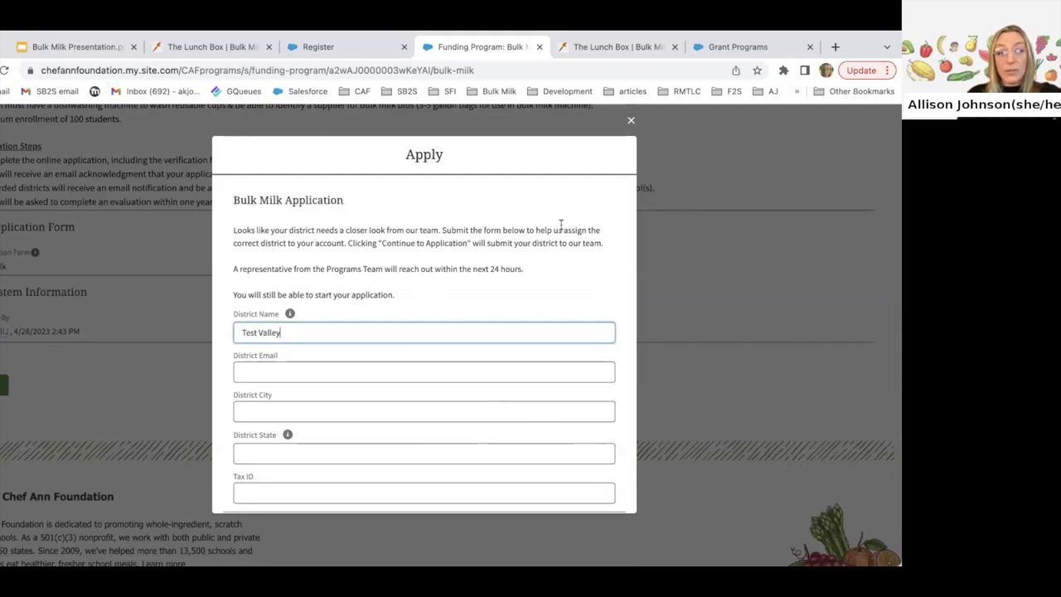
pyautogui.scroll(-1, 563, 263)
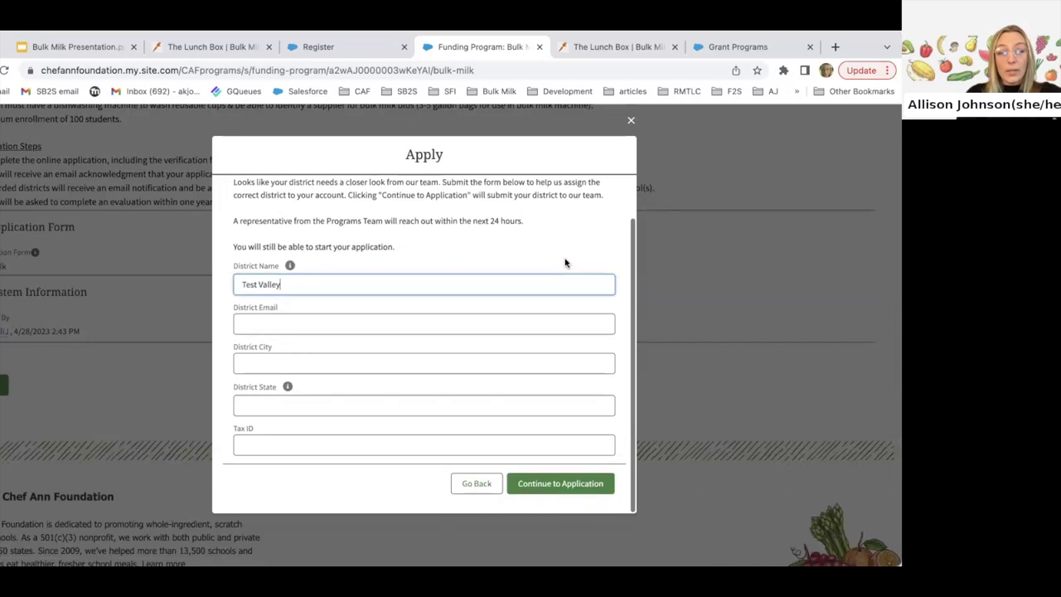
pyautogui.click(555, 486)
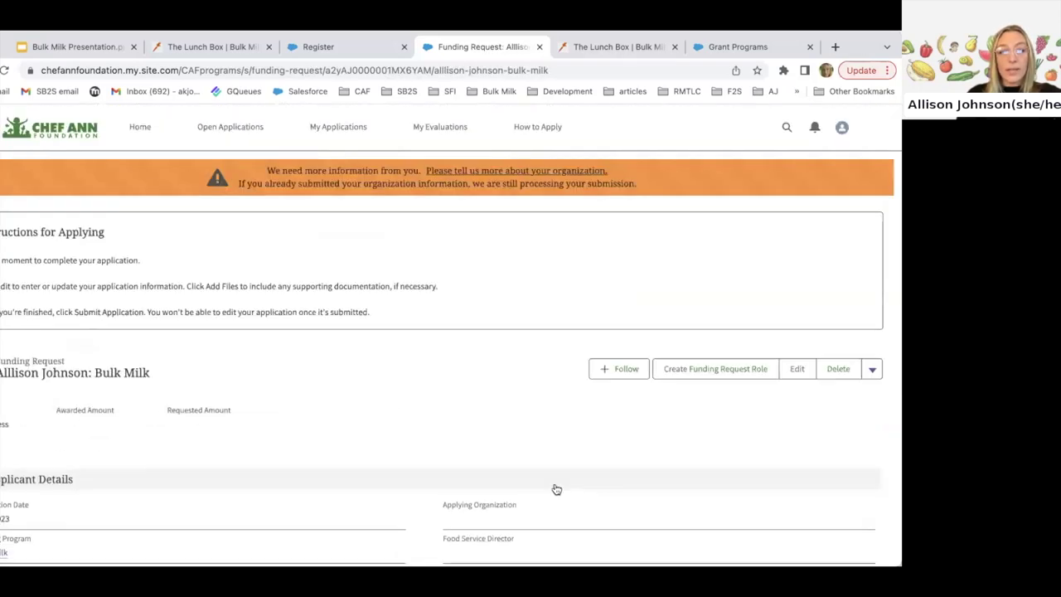
# Review the Applicant Details of the new funding request and open the record for editing at the applicant title.
pyautogui.scroll(-2, 555, 488)
pyautogui.scroll(-3, 556, 489)
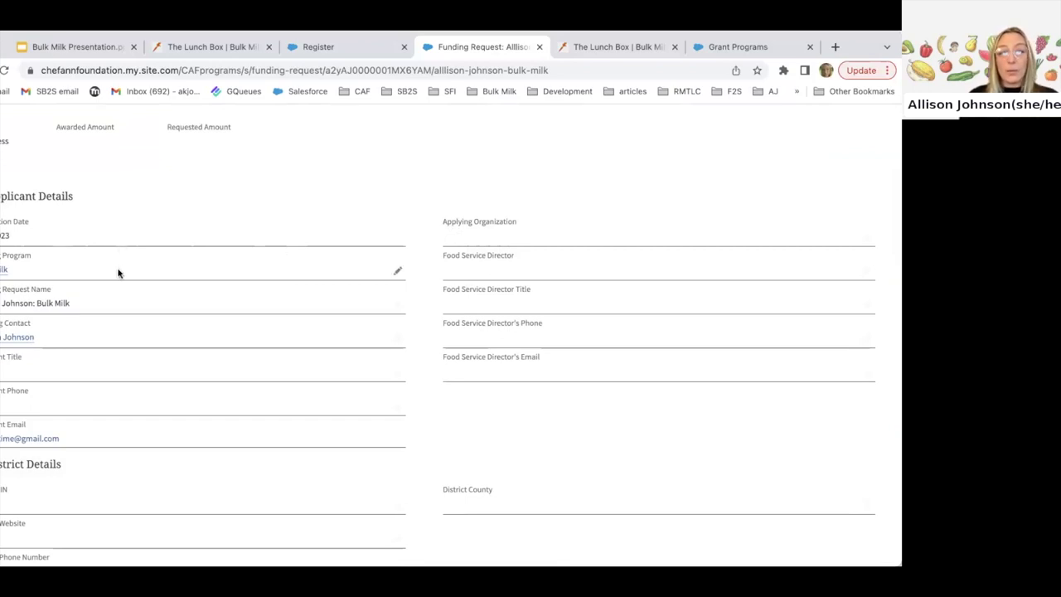
pyautogui.scroll(-1, 118, 273)
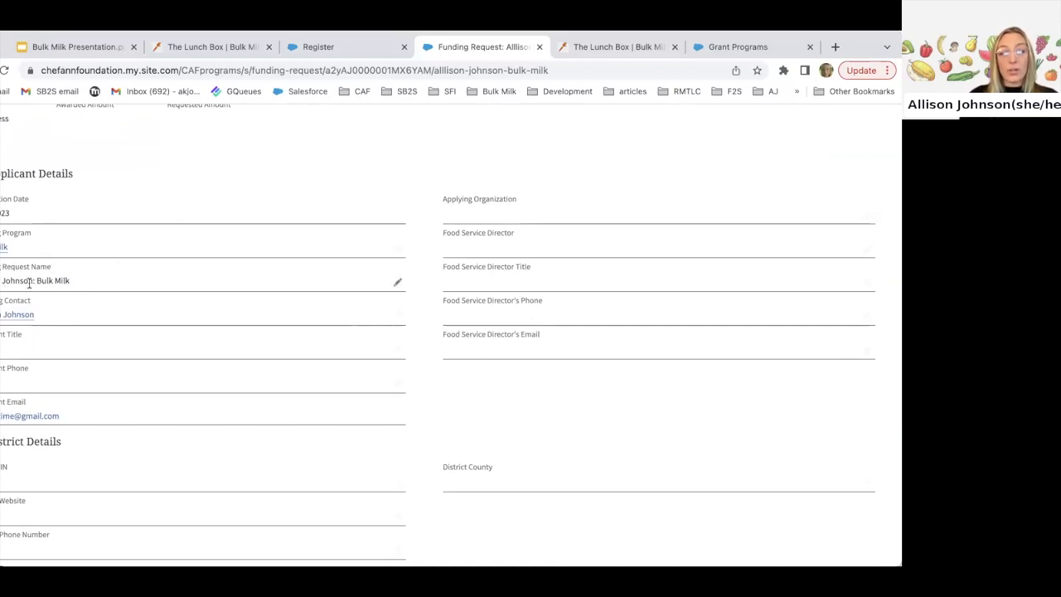
pyautogui.scroll(-2, 81, 278)
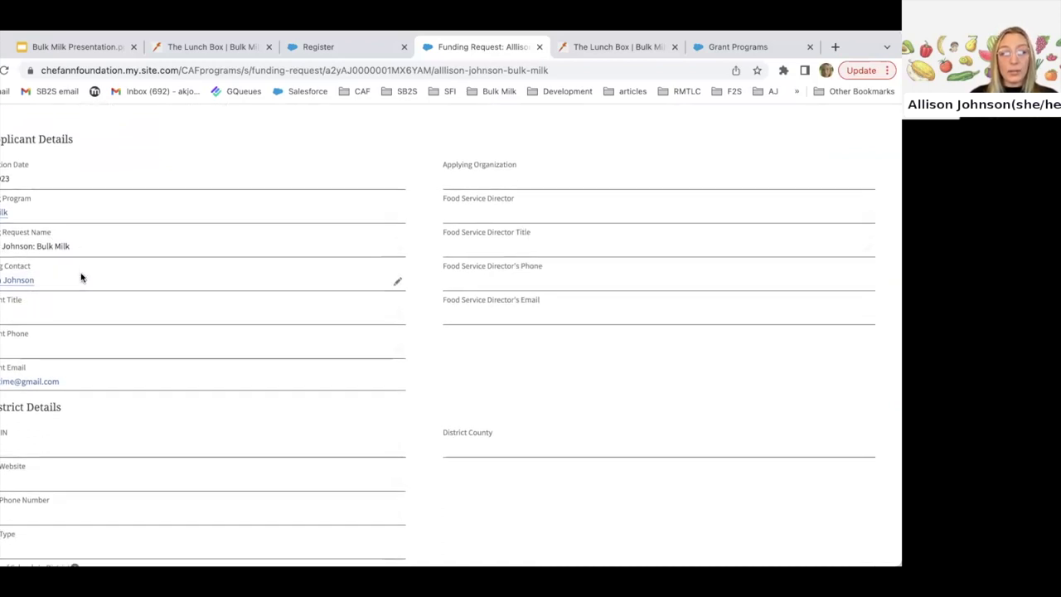
pyautogui.scroll(-1, 81, 276)
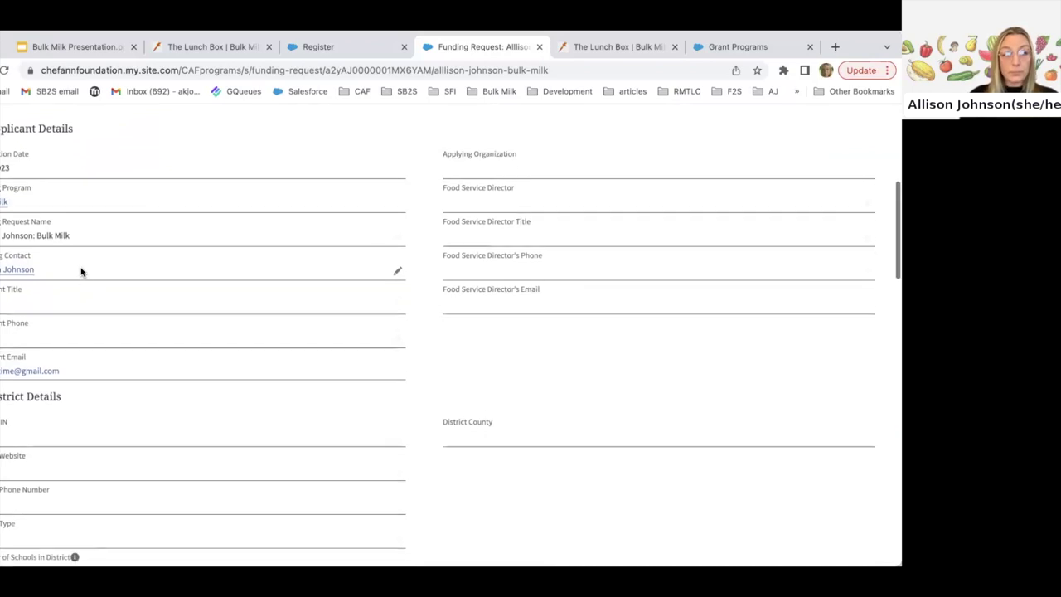
pyautogui.tripleClick(17, 264)
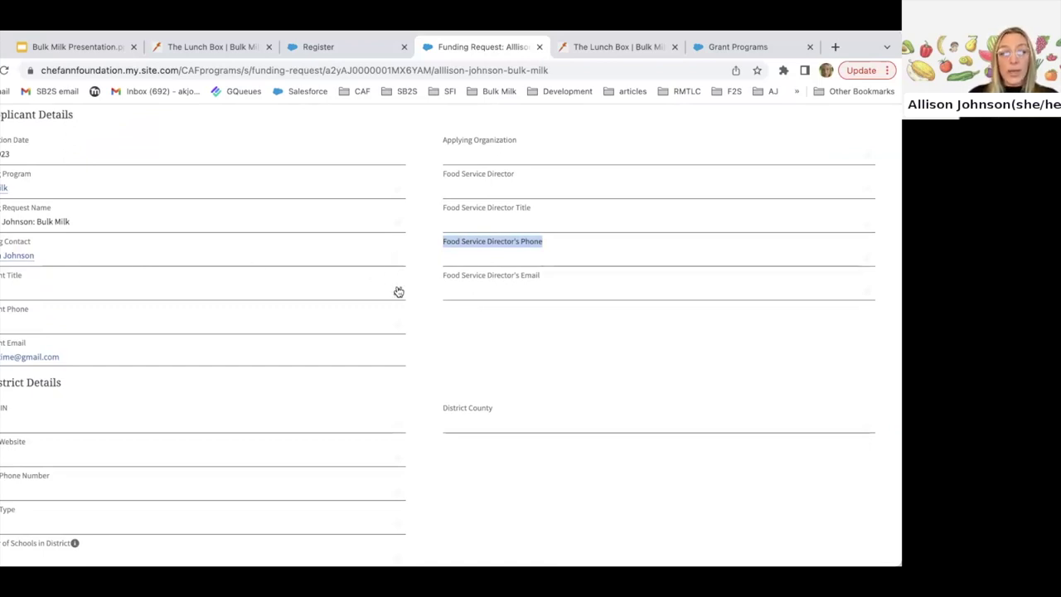
pyautogui.scroll(-1, 399, 292)
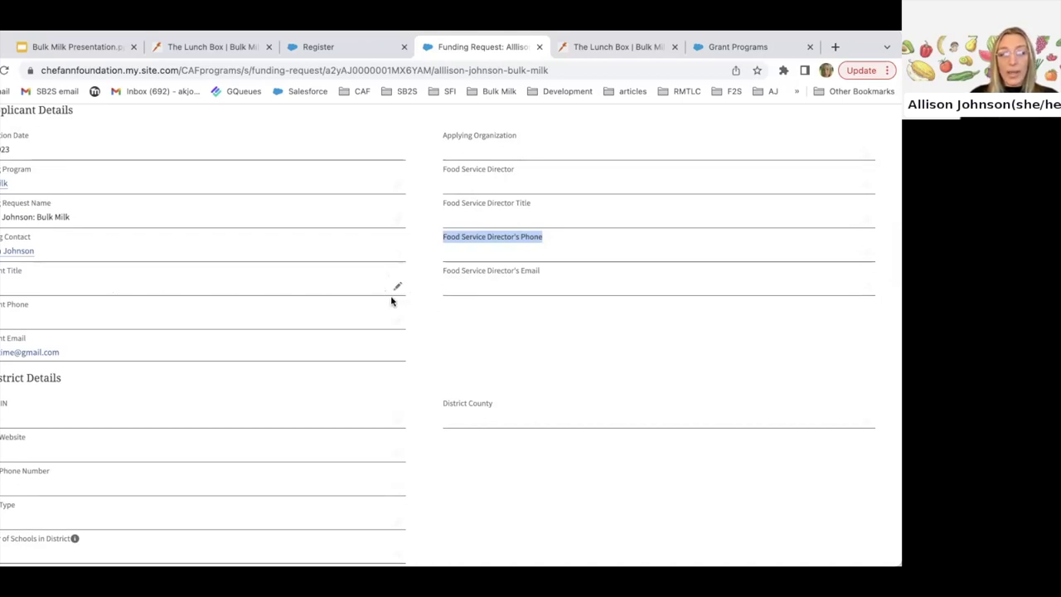
pyautogui.click(397, 285)
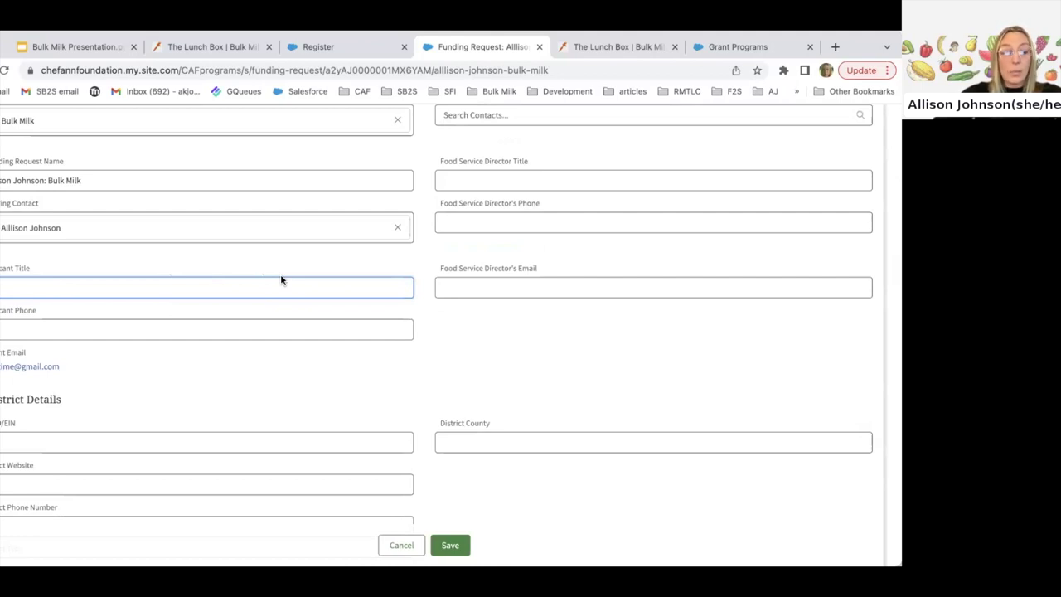
pyautogui.write('Superinte')
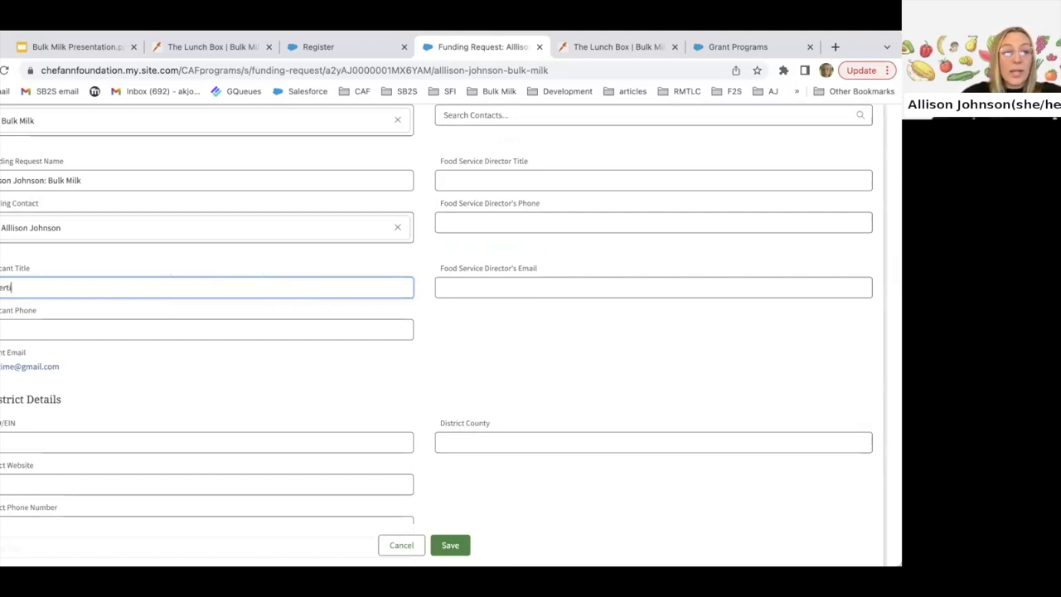
pyautogui.write('nde')
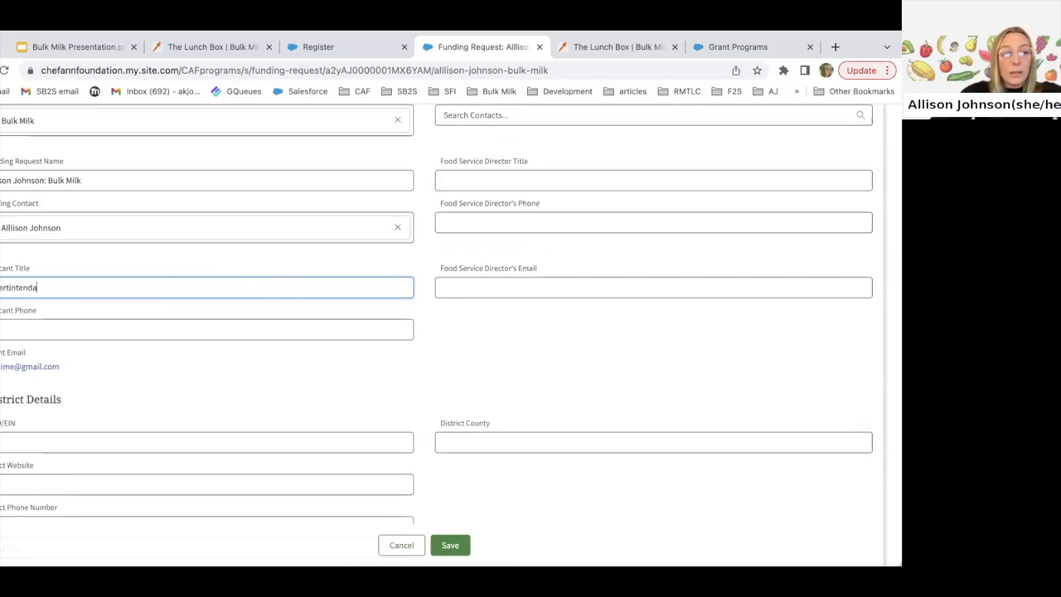
pyautogui.write('nt')
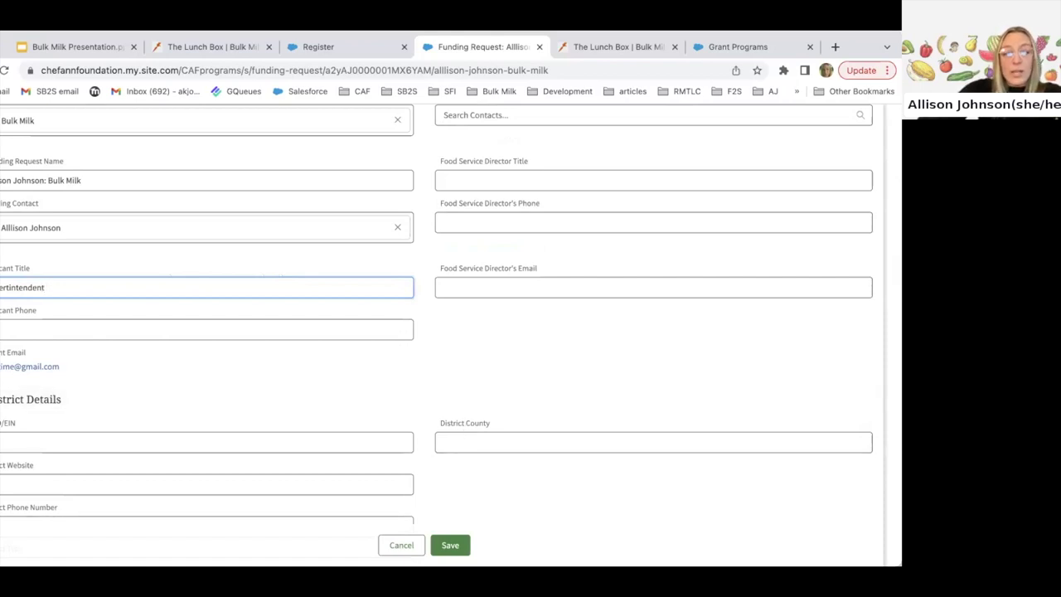
pyautogui.press('BackSpace')
pyautogui.press('BackSpace')
pyautogui.press('BackSpace')
pyautogui.press('BackSpace')
pyautogui.press('BackSpace')
pyautogui.press('BackSpace')
pyautogui.press('BackSpace')
pyautogui.press('BackSpace')
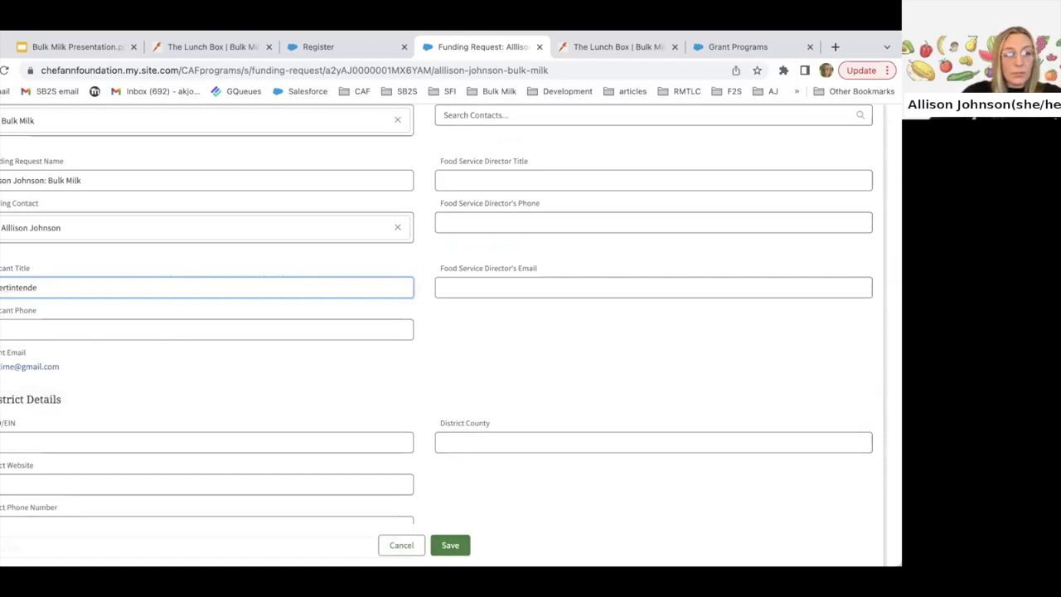
pyautogui.press('BackSpace')
pyautogui.press('BackSpace')
pyautogui.press('BackSpace')
pyautogui.press('BackSpace')
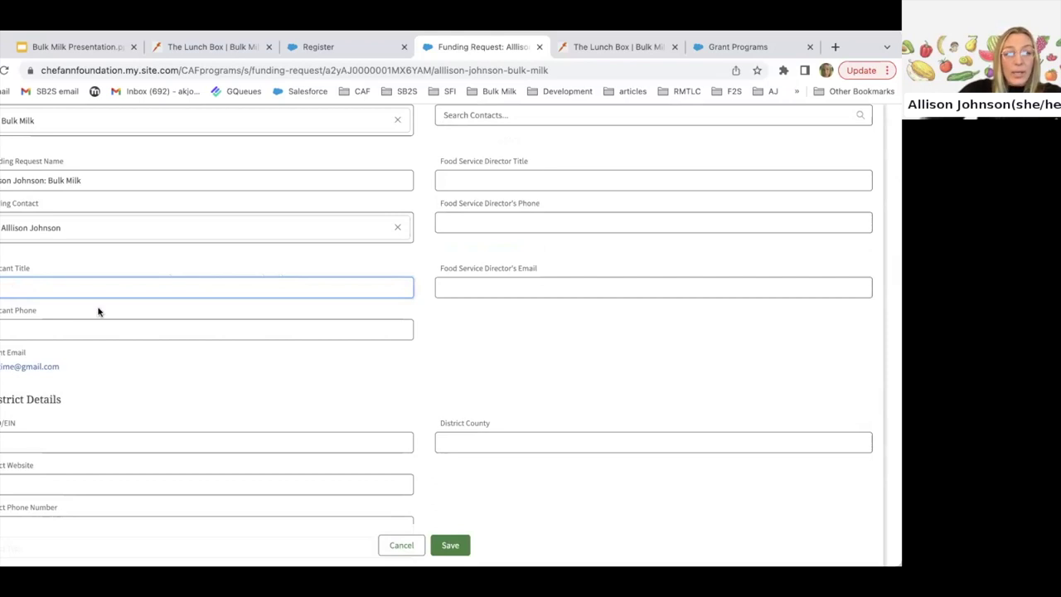
# Check which accounts are offered for the required Applying Organization, leaving the field empty.
pyautogui.click(111, 329)
pyautogui.scroll(2, 485, 211)
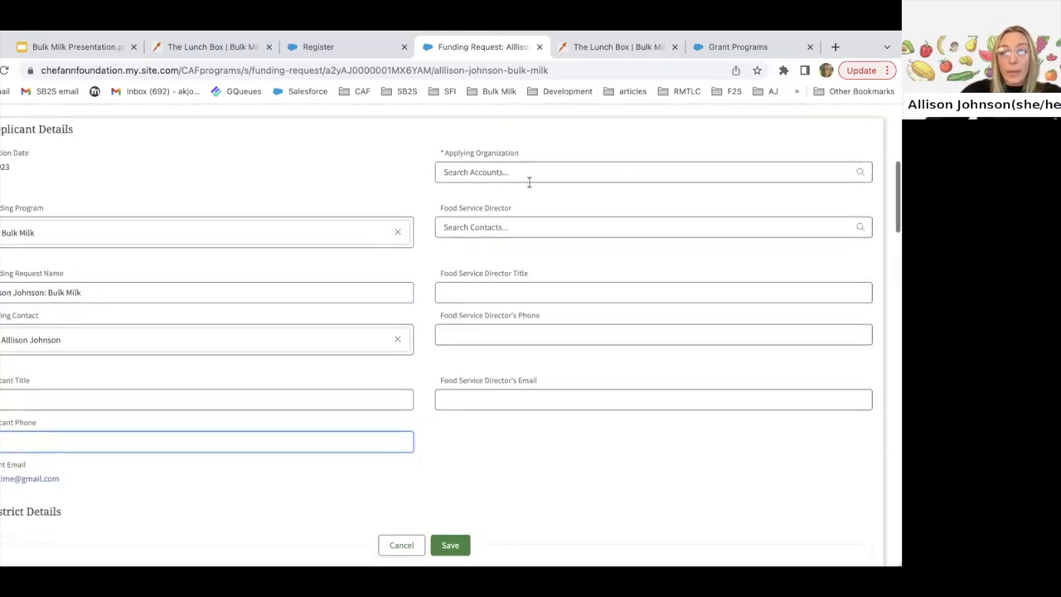
pyautogui.click(511, 173)
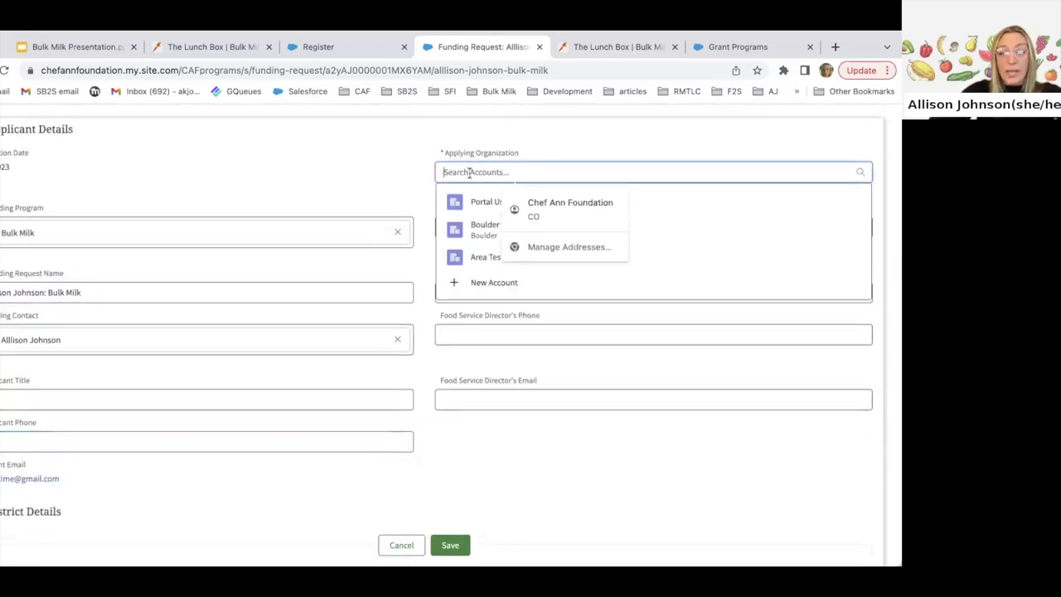
pyautogui.click(386, 178)
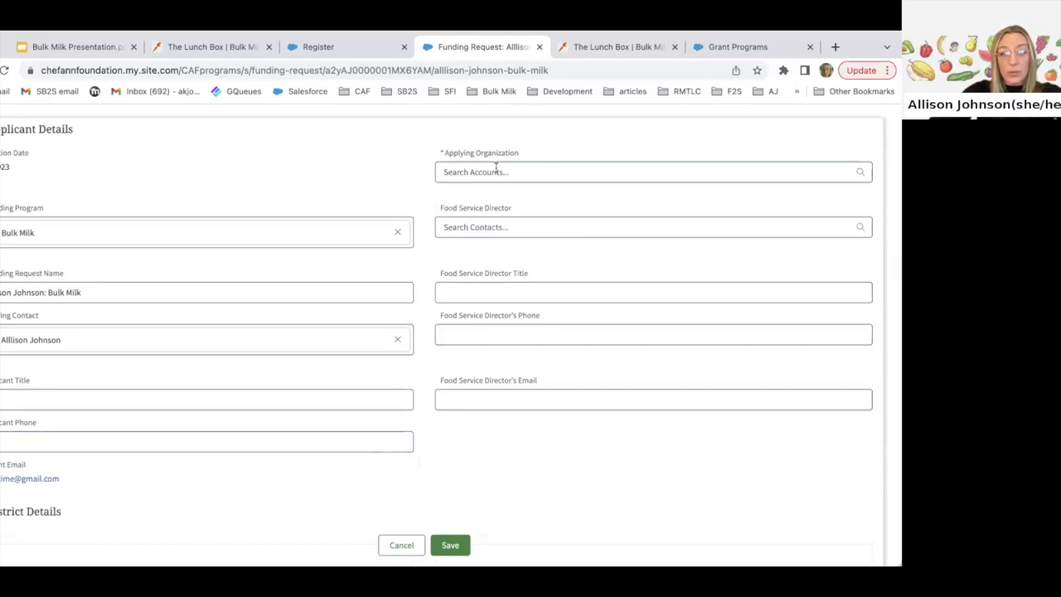
# Examine the District Details fields and the available District Type choices without selecting one.
pyautogui.scroll(-1, 496, 170)
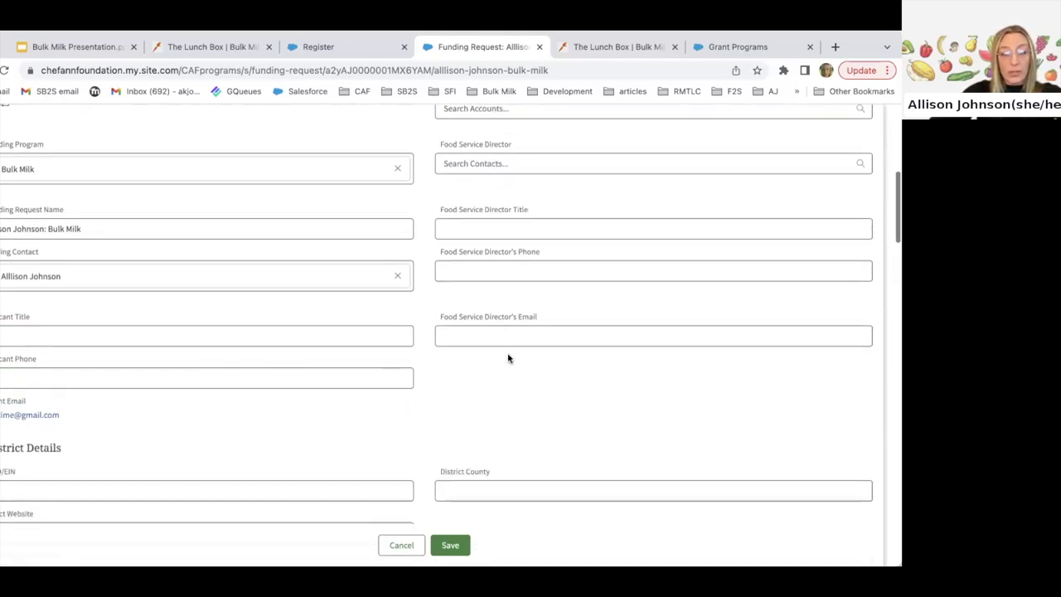
pyautogui.scroll(-3, 508, 358)
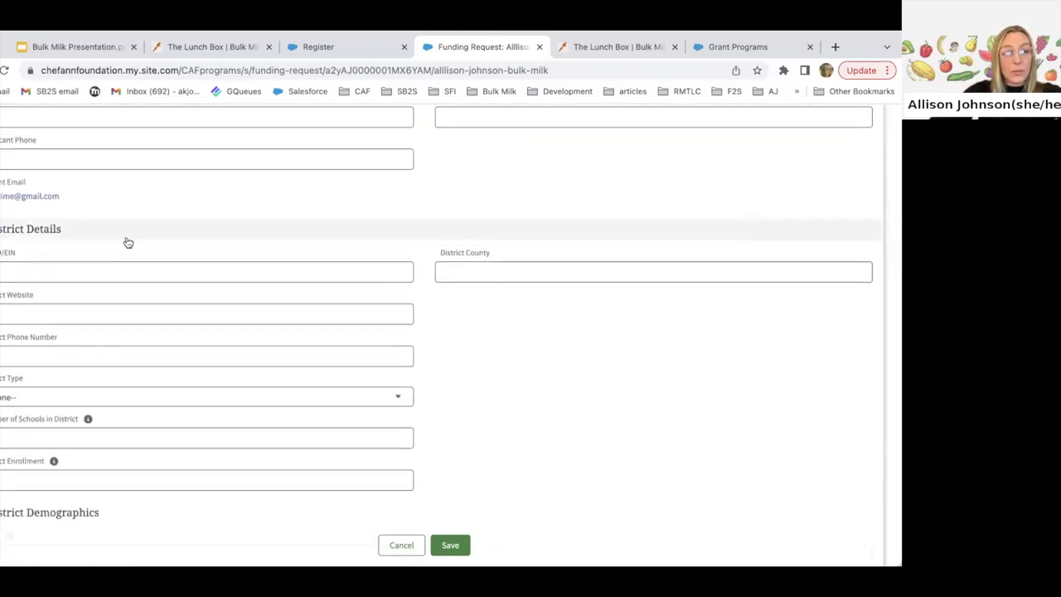
pyautogui.scroll(-1, 126, 240)
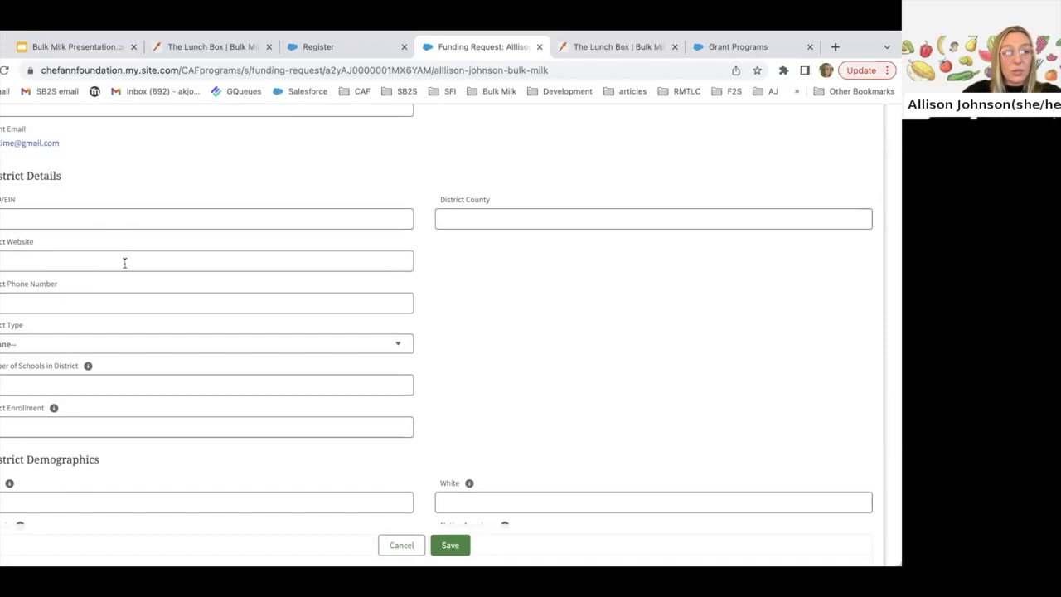
pyautogui.click(398, 347)
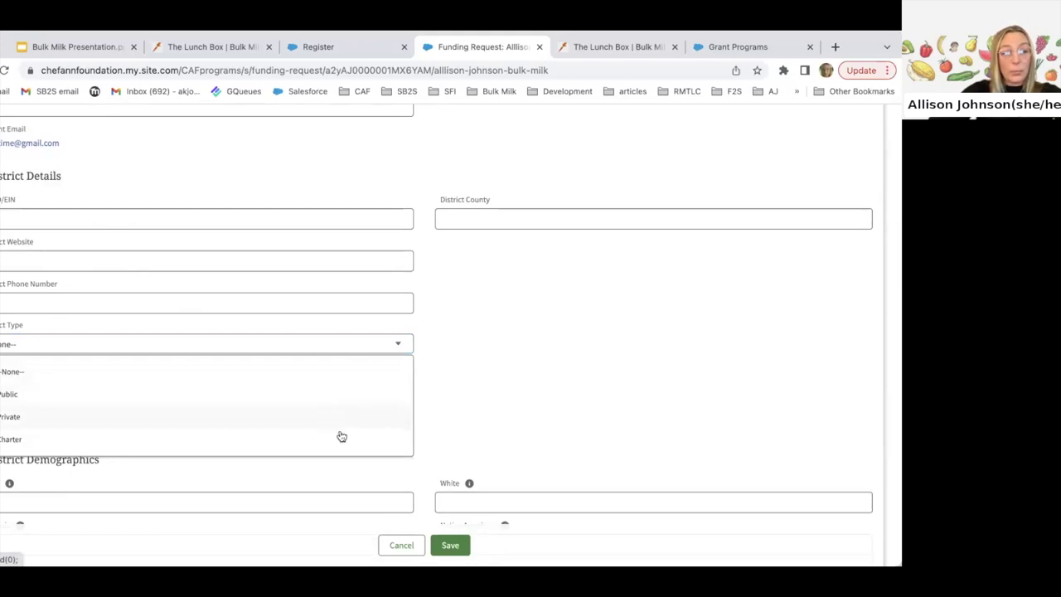
pyautogui.click(478, 394)
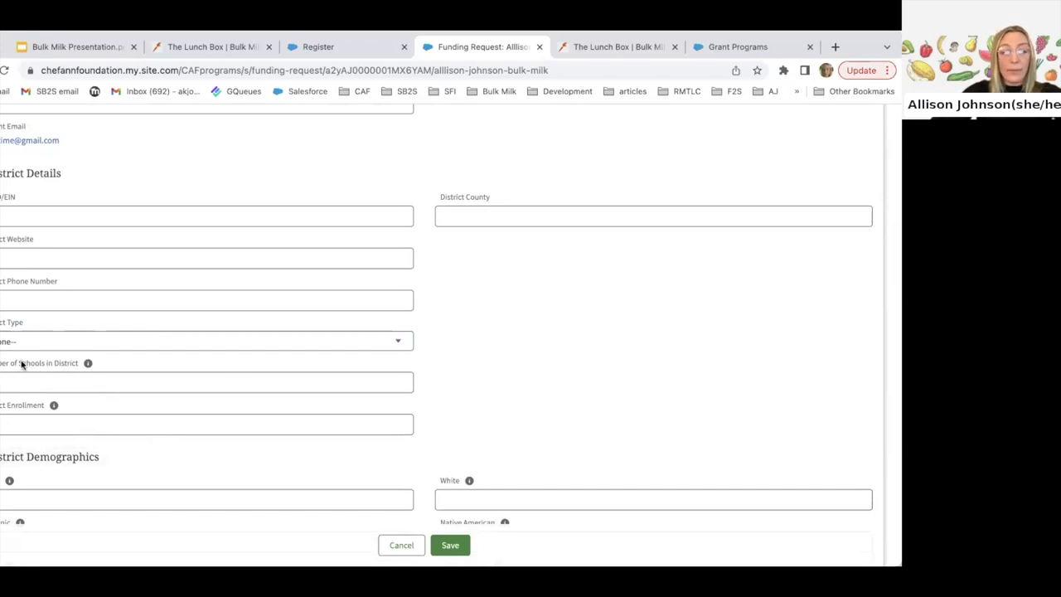
# Examine the help for the number of schools, the District Demographics fields and the planned implementation date under Grant Details.
pyautogui.moveTo(87, 363)
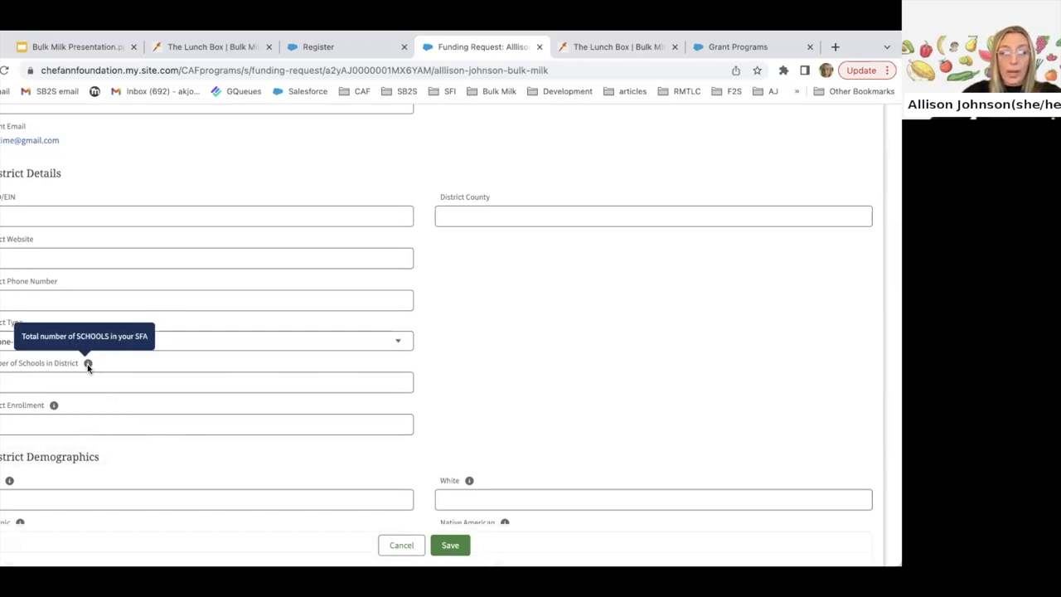
pyautogui.scroll(-3, 88, 364)
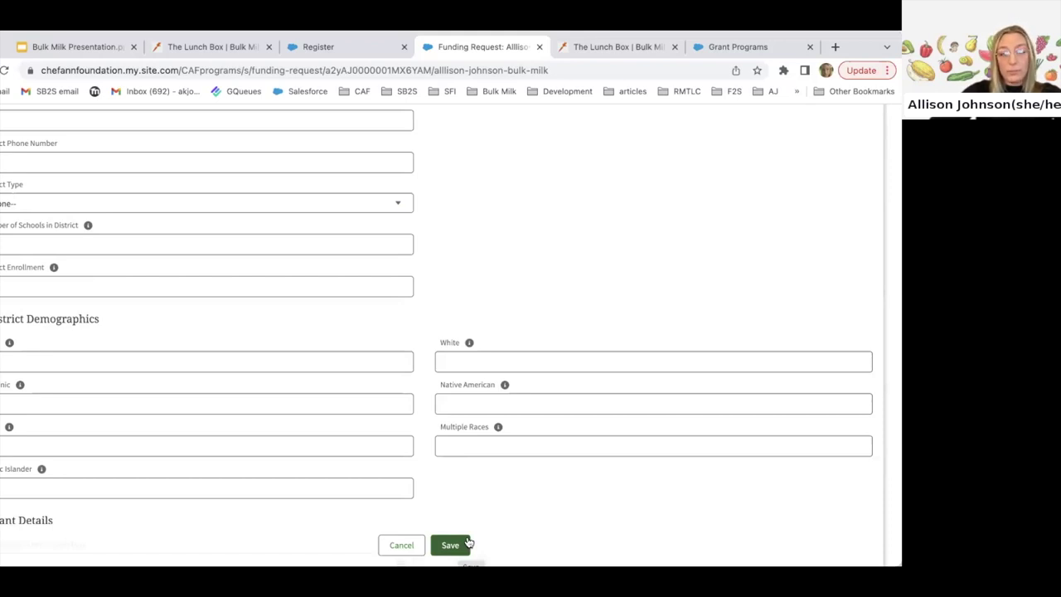
pyautogui.scroll(-1, 465, 512)
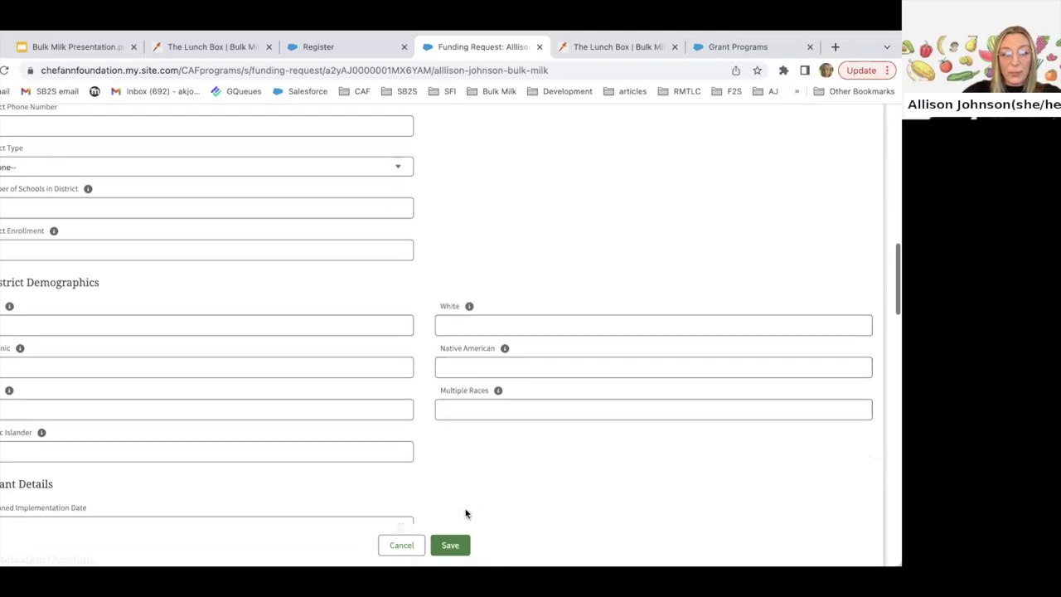
pyautogui.scroll(-2, 465, 512)
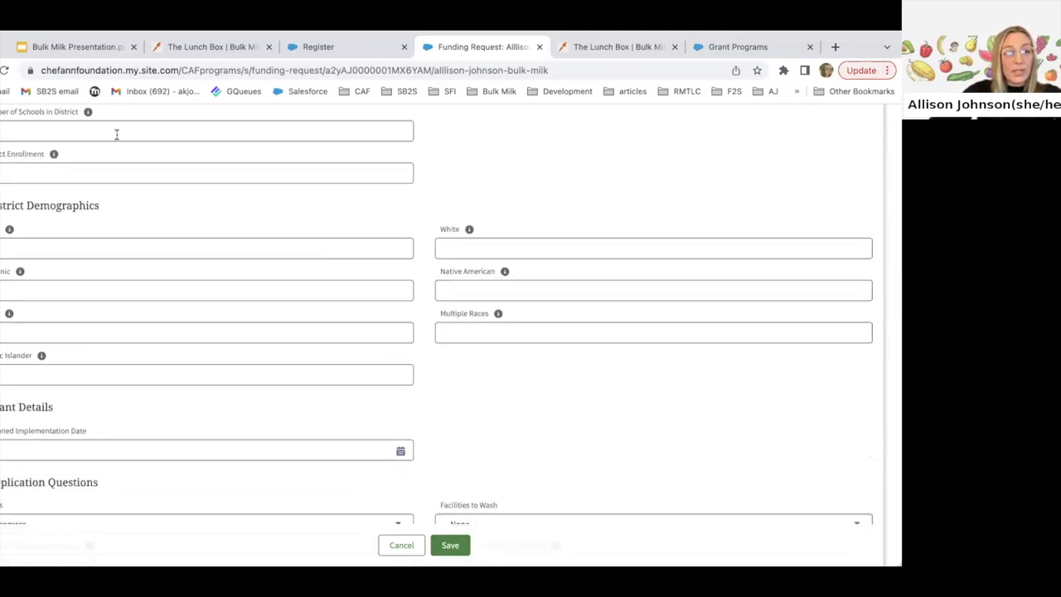
pyautogui.scroll(-2, 81, 265)
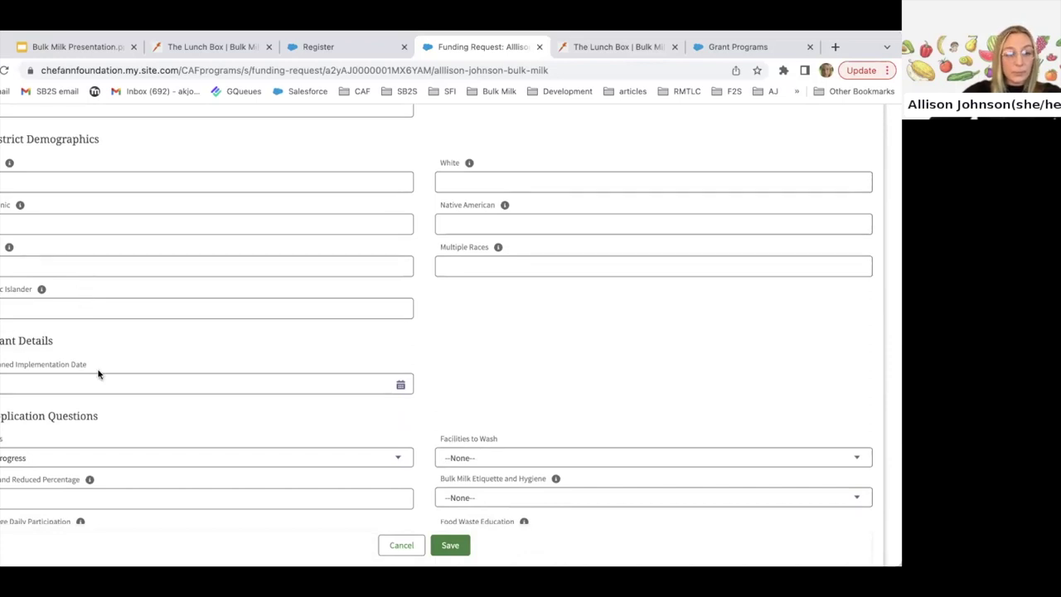
pyautogui.scroll(-1, 98, 373)
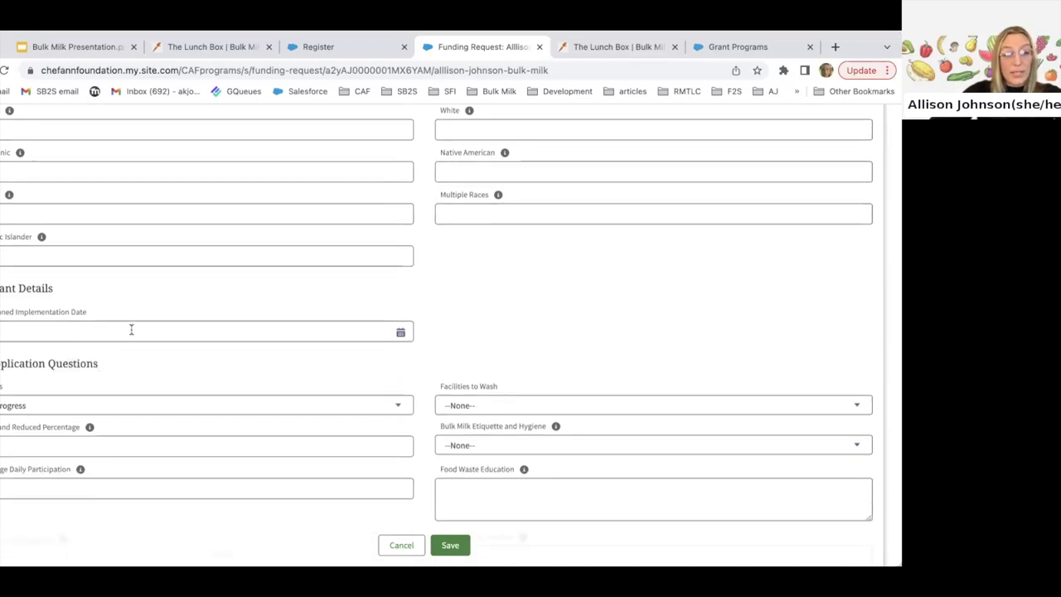
# Examine the Application Questions, including the help for Bulk Milk Etiquette and Hygiene, and the milk packaging, dispenser and variety fields.
pyautogui.scroll(-4, 131, 330)
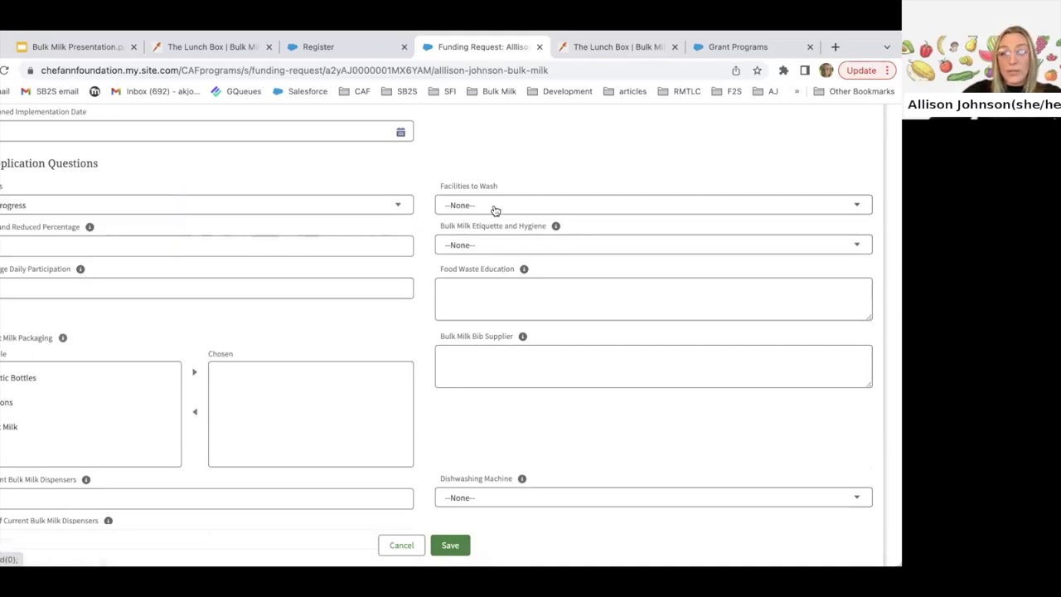
pyautogui.scroll(-1, 494, 209)
pyautogui.scroll(-2, 495, 209)
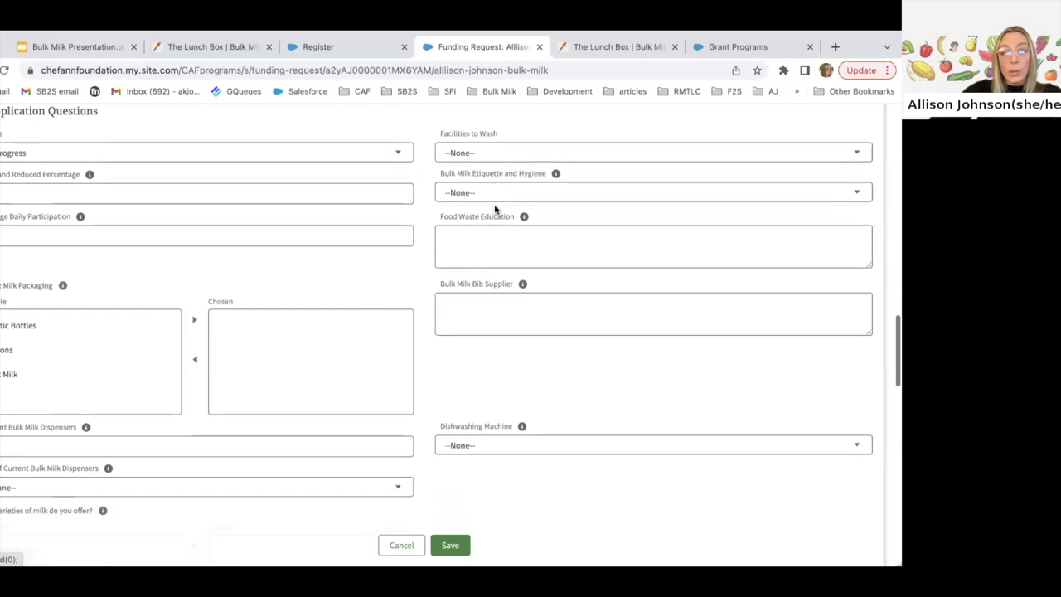
pyautogui.moveTo(556, 174)
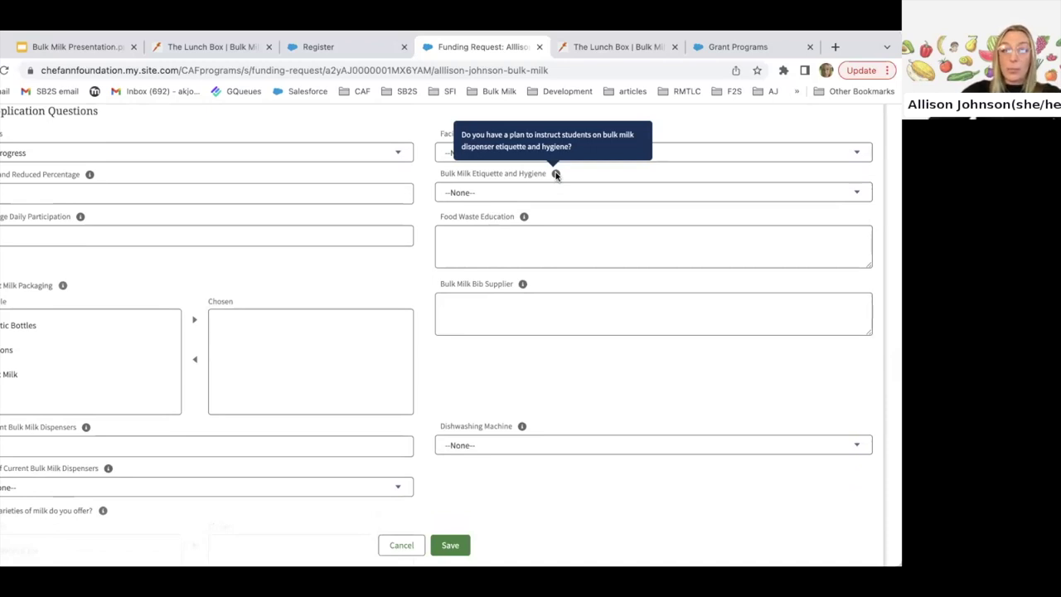
pyautogui.scroll(-2, 555, 179)
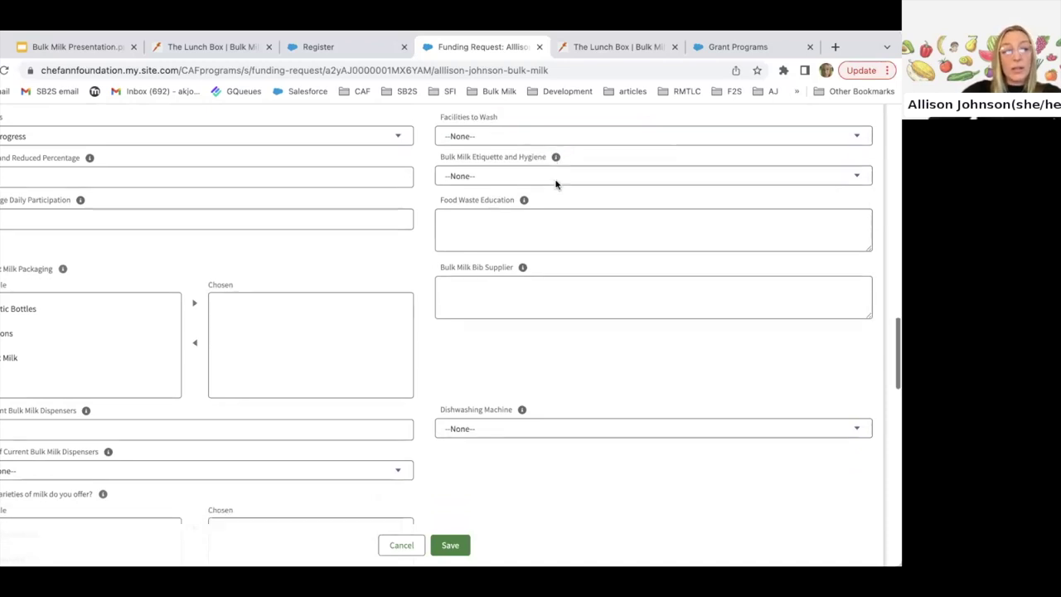
pyautogui.scroll(-5, 540, 217)
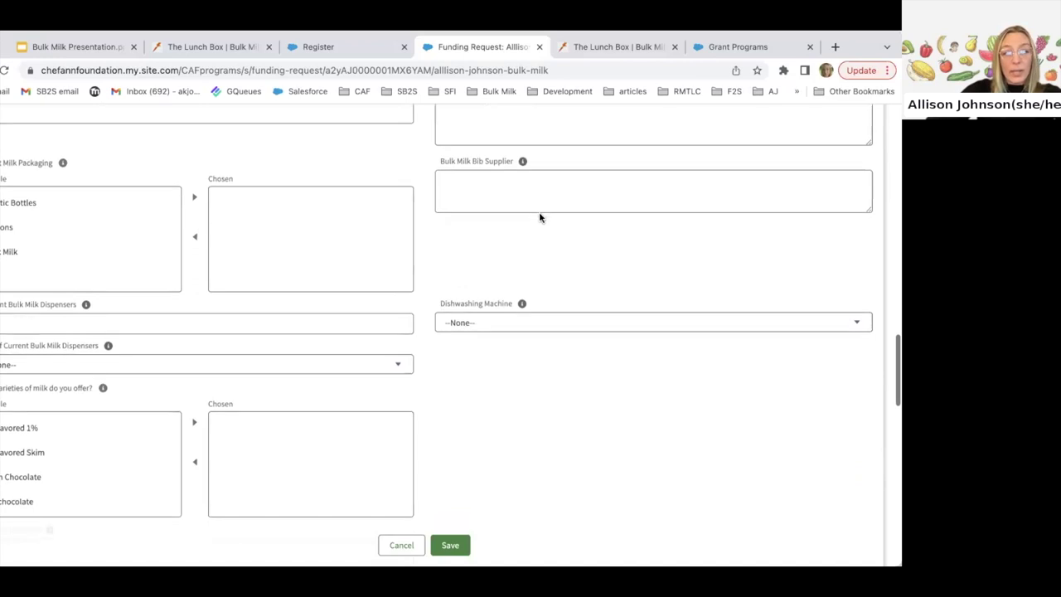
pyautogui.scroll(-5, 537, 224)
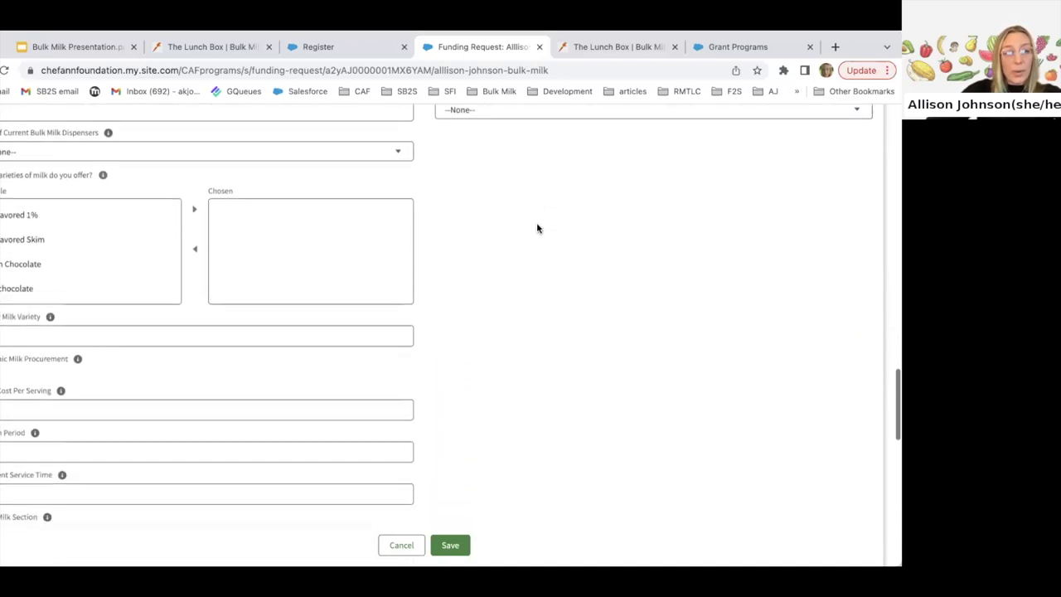
pyautogui.scroll(-2, 536, 229)
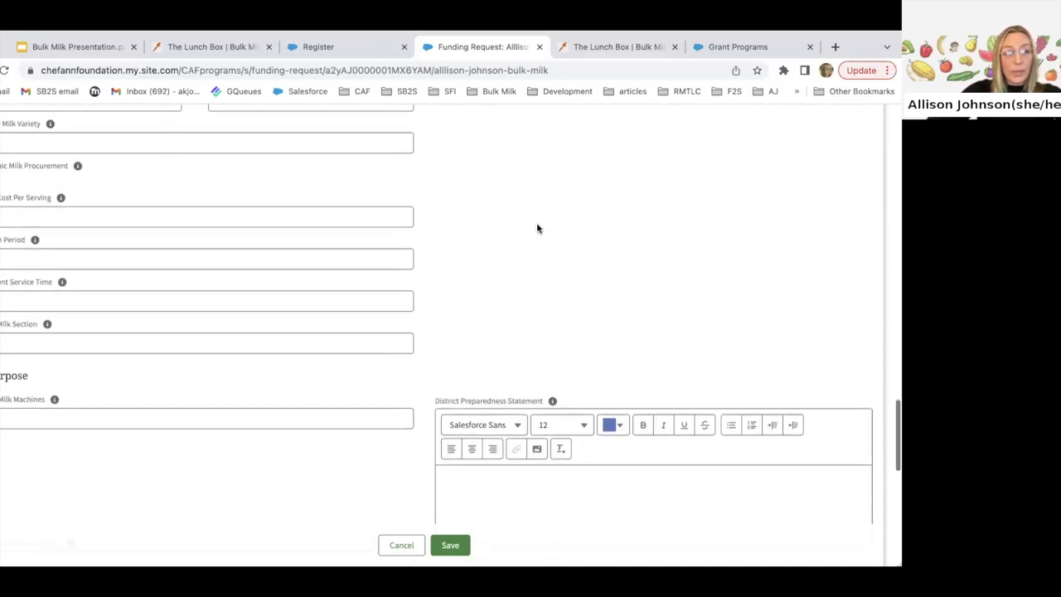
# Examine the Purpose section's preparedness statement, bulk milk machines, school names, and terms and conditions fields, reading their help texts.
pyautogui.scroll(-1, 93, 196)
pyautogui.scroll(-5, 93, 197)
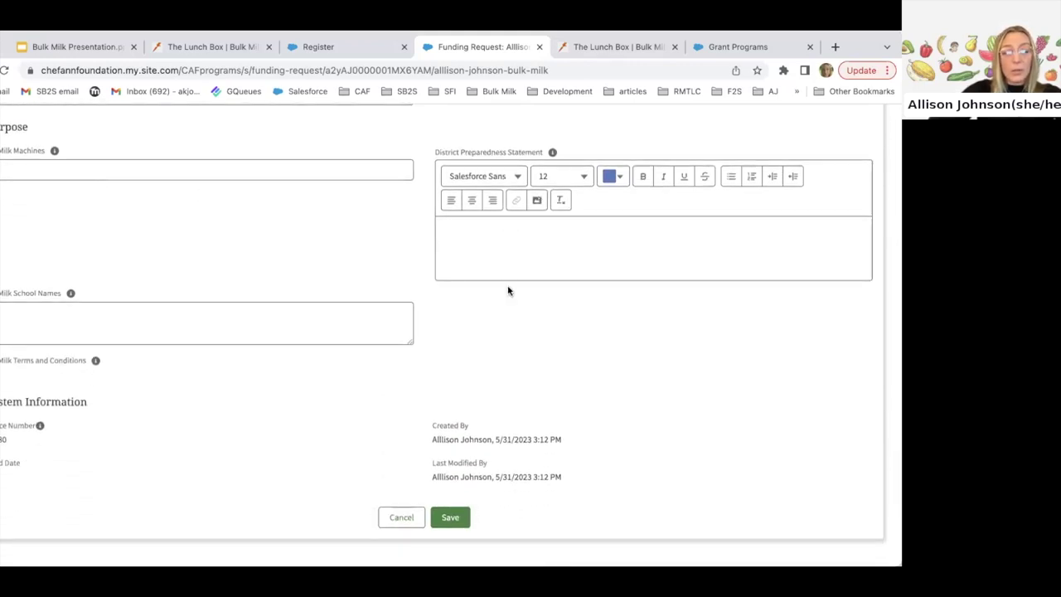
pyautogui.scroll(1, 530, 225)
pyautogui.moveTo(553, 216)
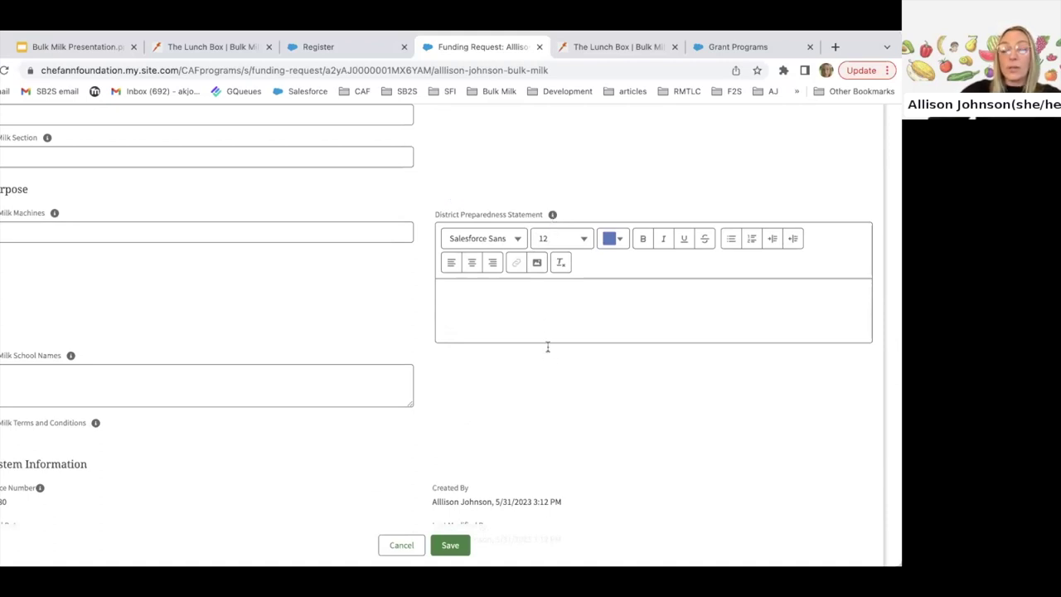
pyautogui.scroll(-1, 547, 321)
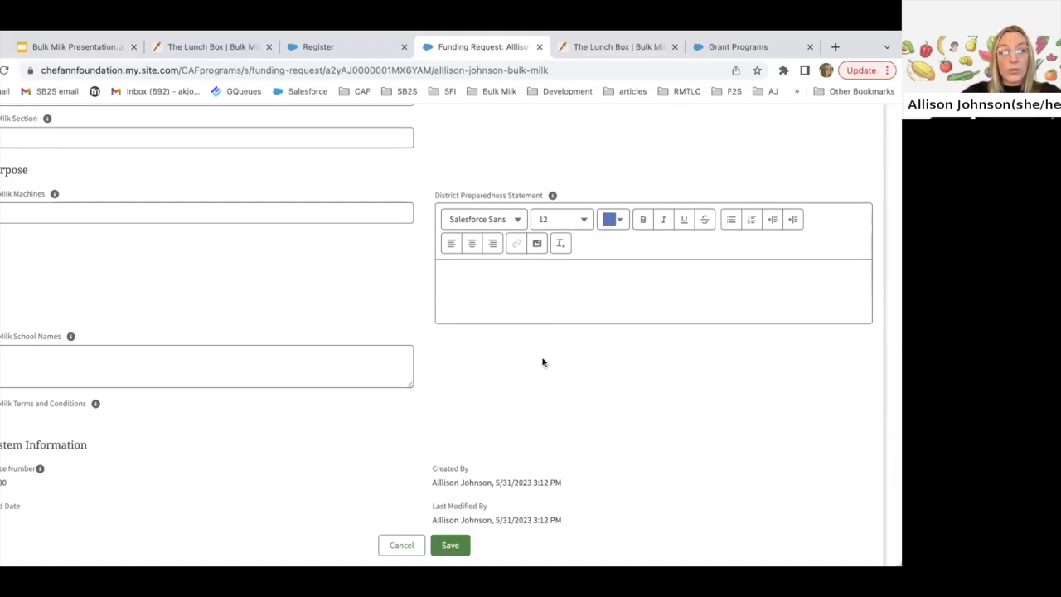
pyautogui.scroll(-1, 543, 362)
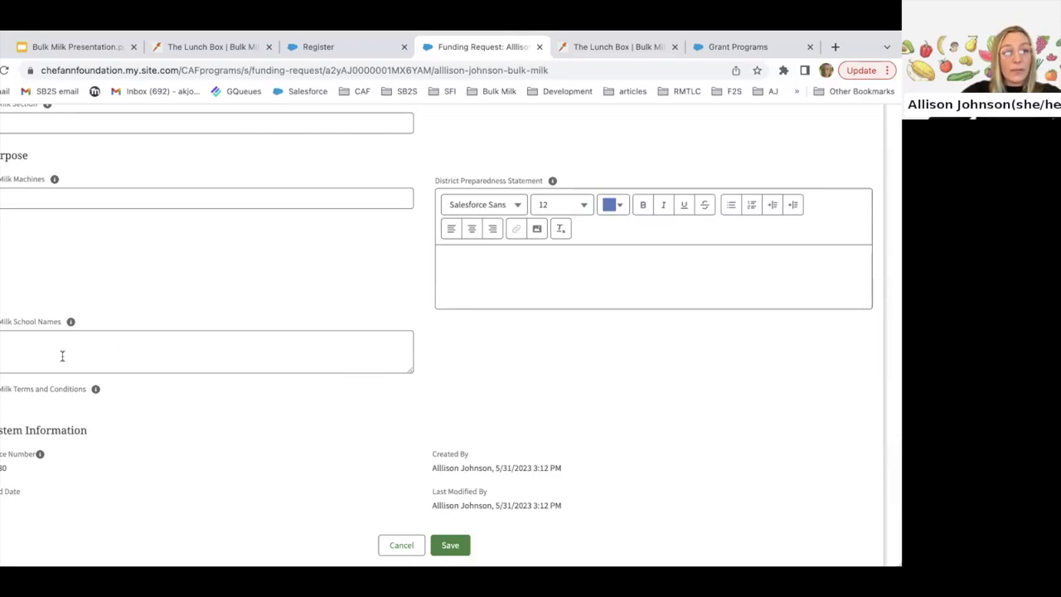
pyautogui.moveTo(55, 180)
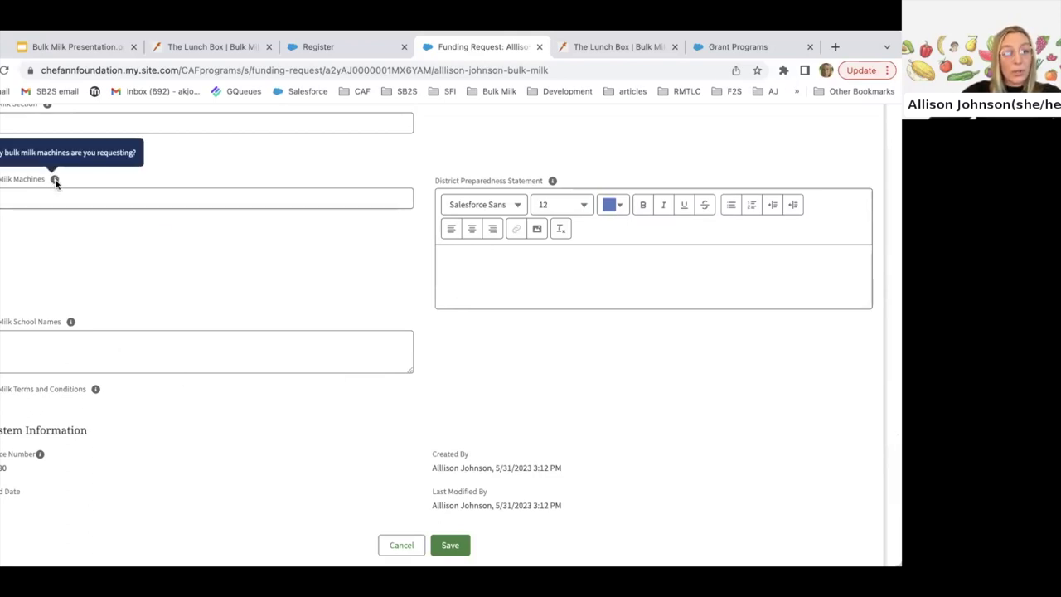
pyautogui.moveTo(70, 324)
pyautogui.scroll(-2, 68, 325)
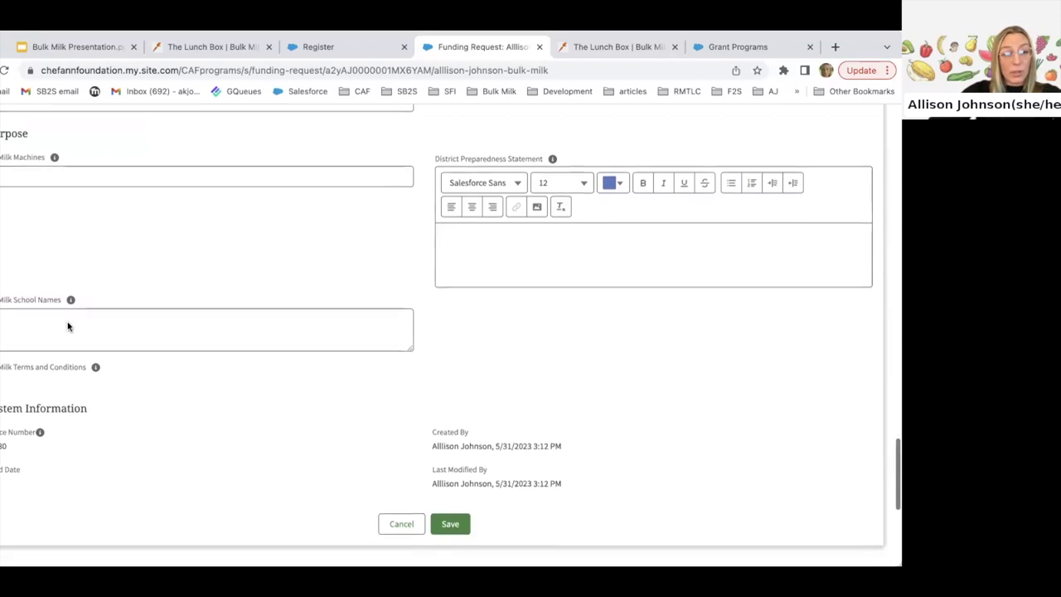
pyautogui.scroll(-3, 68, 326)
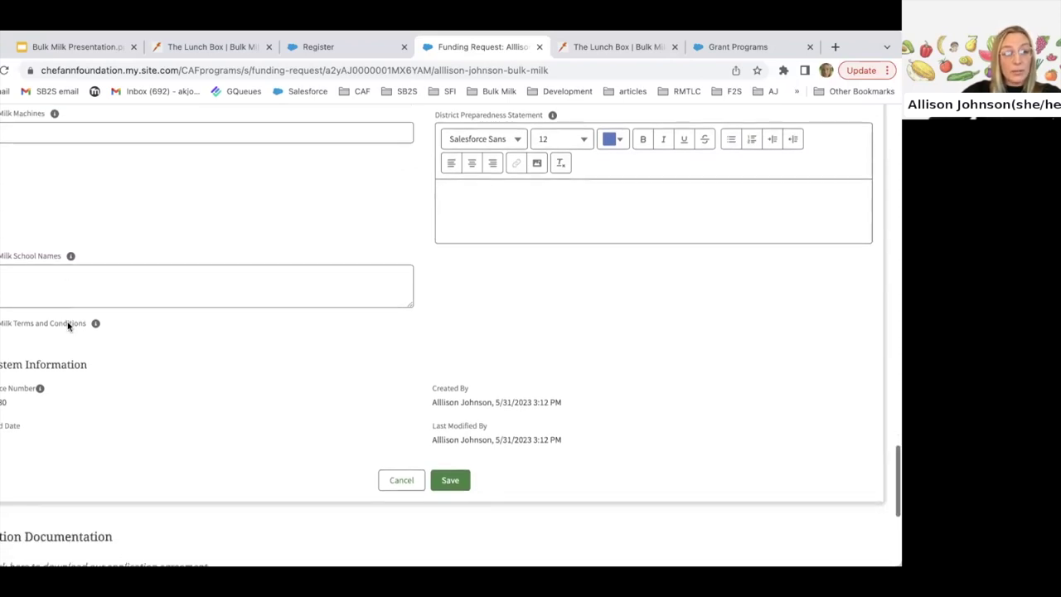
pyautogui.moveTo(95, 308)
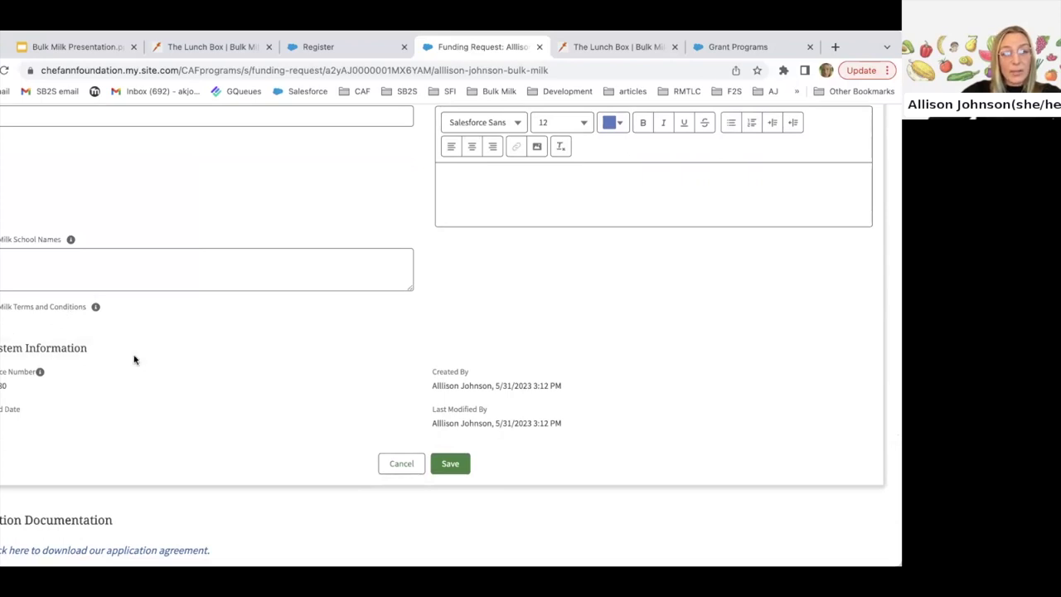
# Open the application agreement from the Application Documentation section and read through the district verification contract and its signature fields.
pyautogui.scroll(-5, 133, 360)
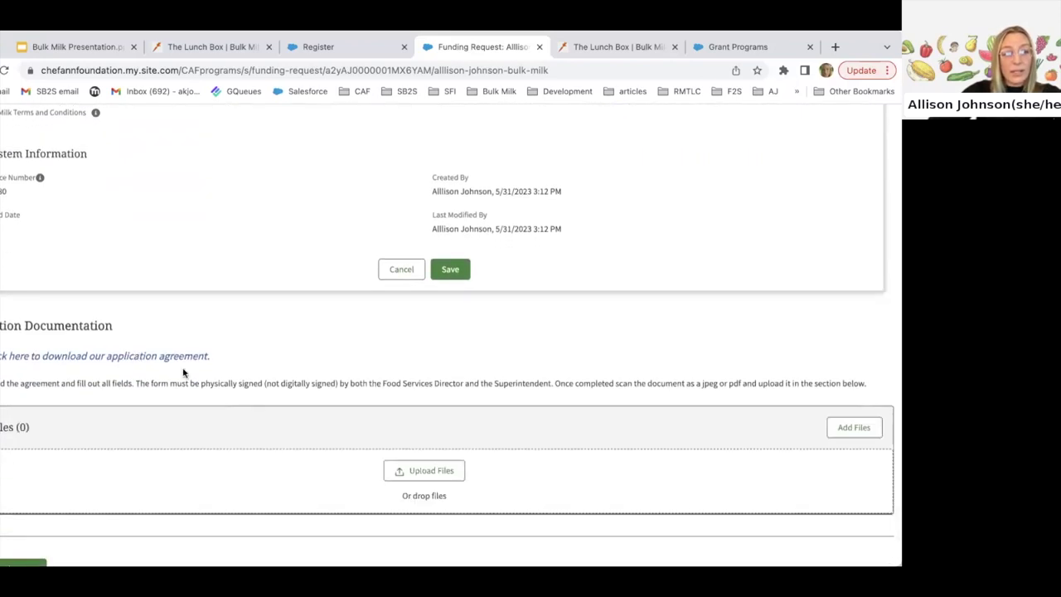
pyautogui.scroll(-1, 100, 347)
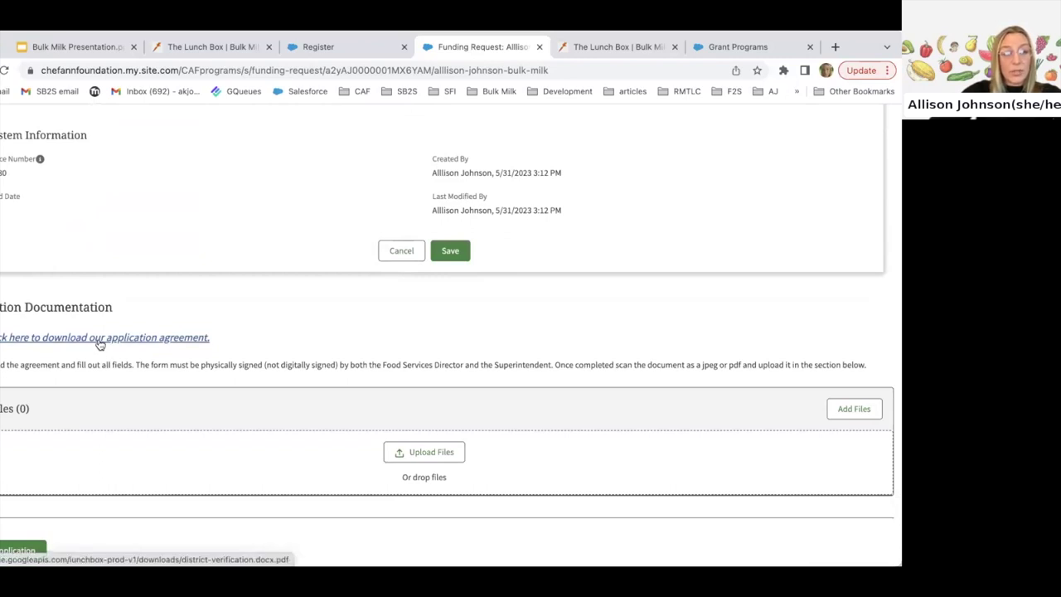
pyautogui.click(99, 340)
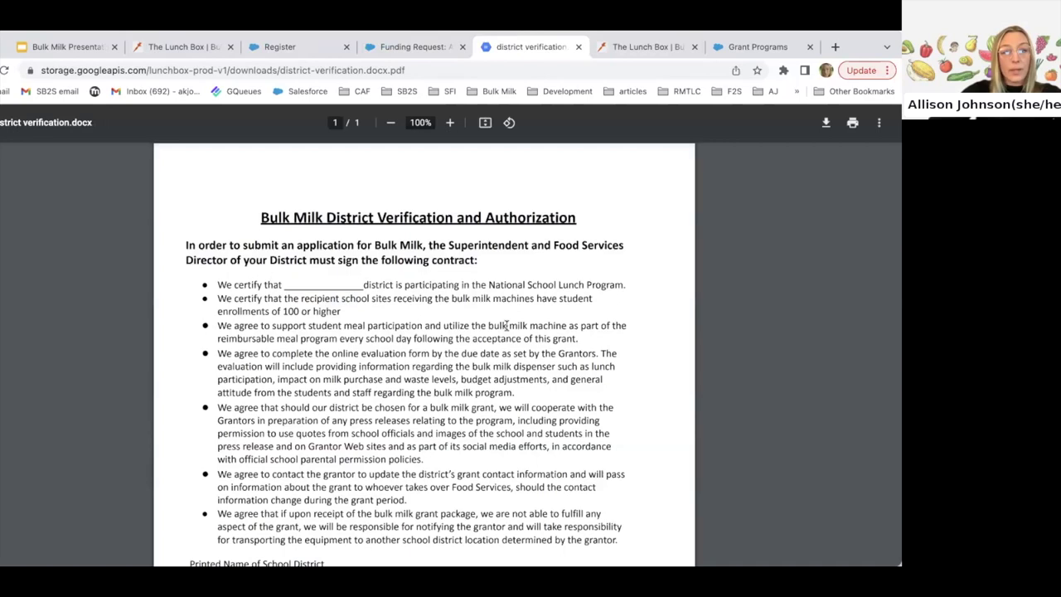
pyautogui.scroll(-3, 505, 325)
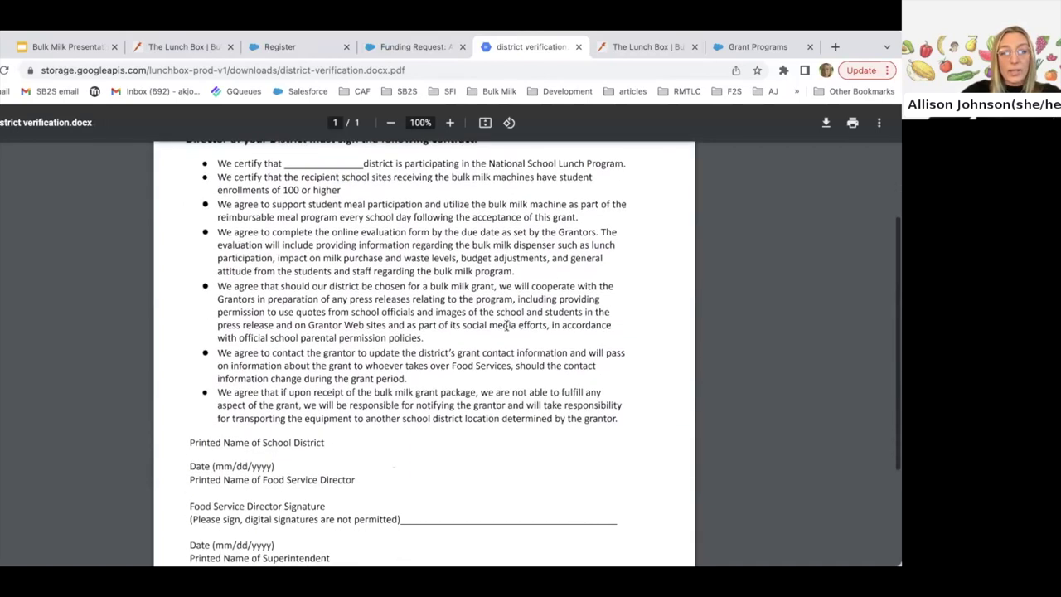
pyautogui.scroll(-2, 506, 326)
pyautogui.scroll(5, 480, 281)
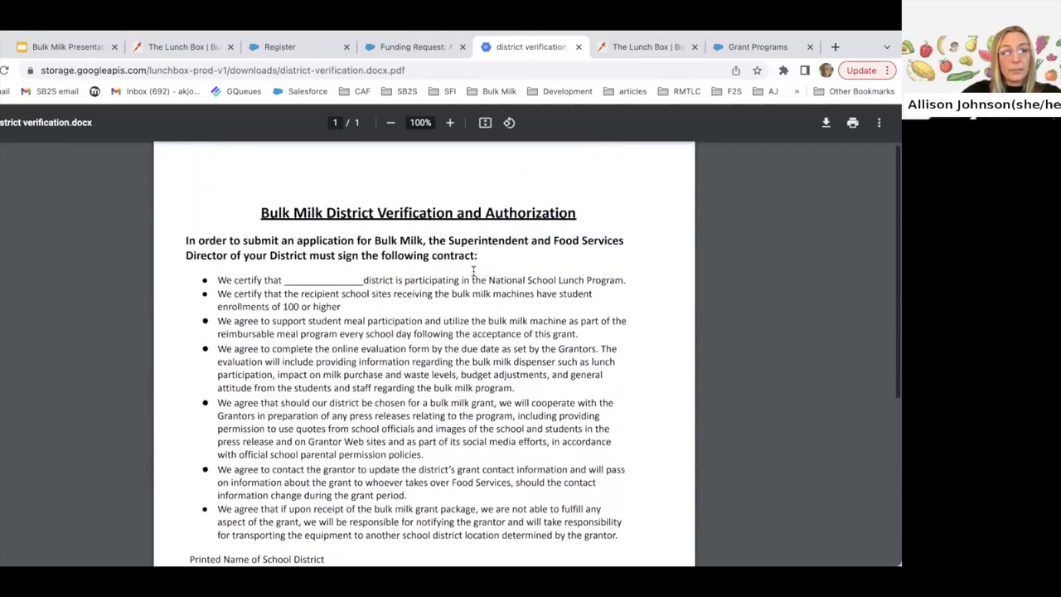
pyautogui.scroll(1, 474, 271)
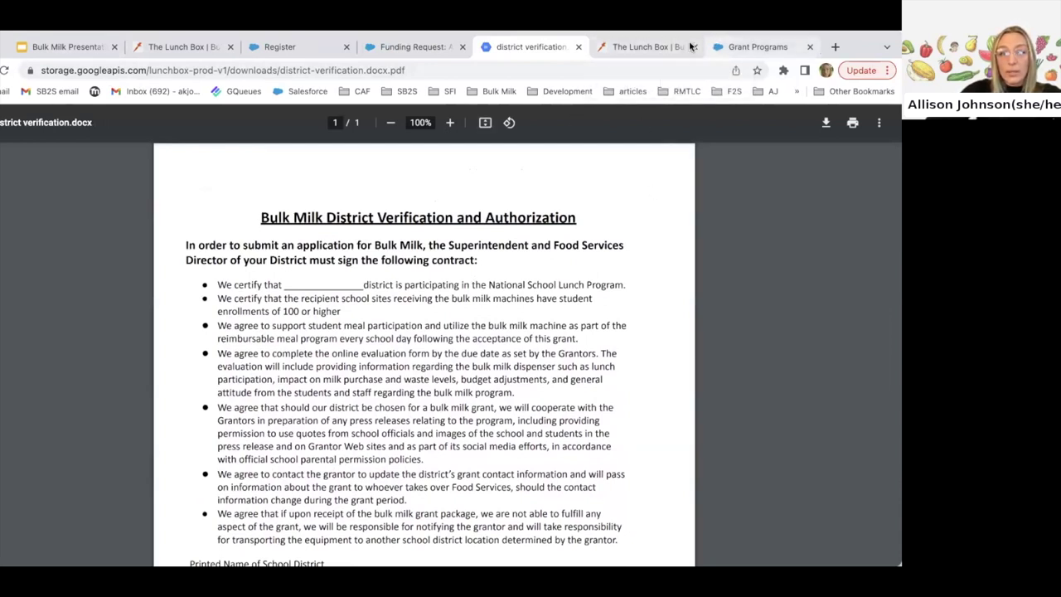
# Review the funding request's file upload area for the signed agreement and switch to the Bulk Milk presentation in Google Slides.
pyautogui.click(414, 46)
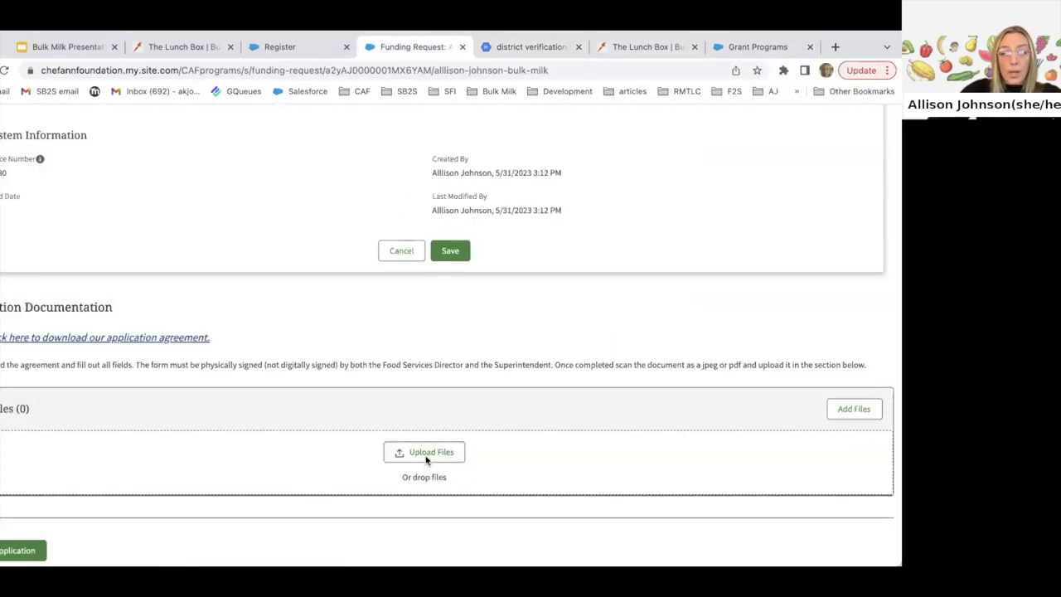
pyautogui.scroll(-1, 427, 461)
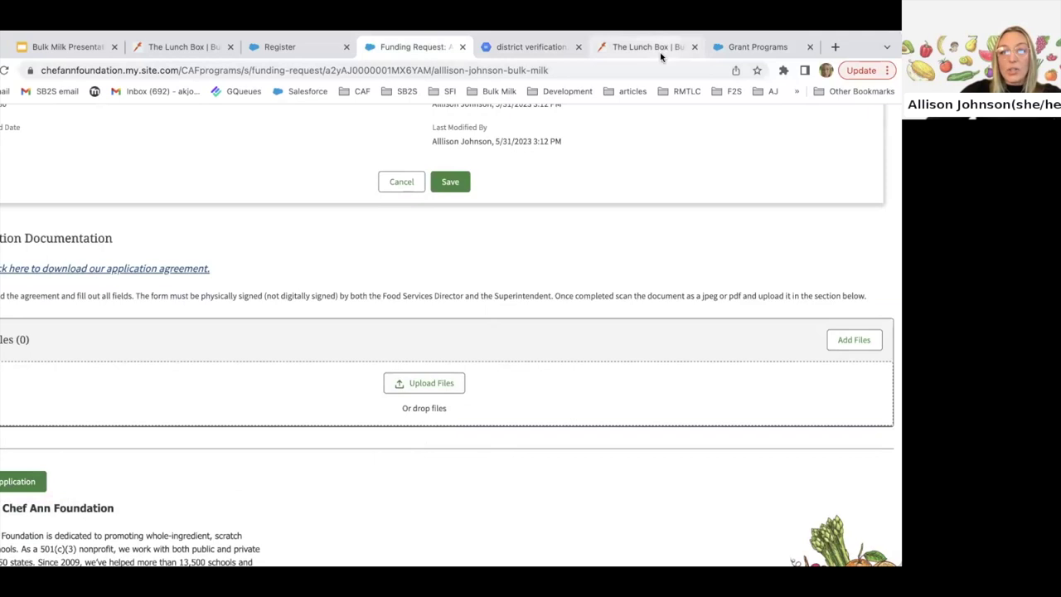
pyautogui.click(53, 47)
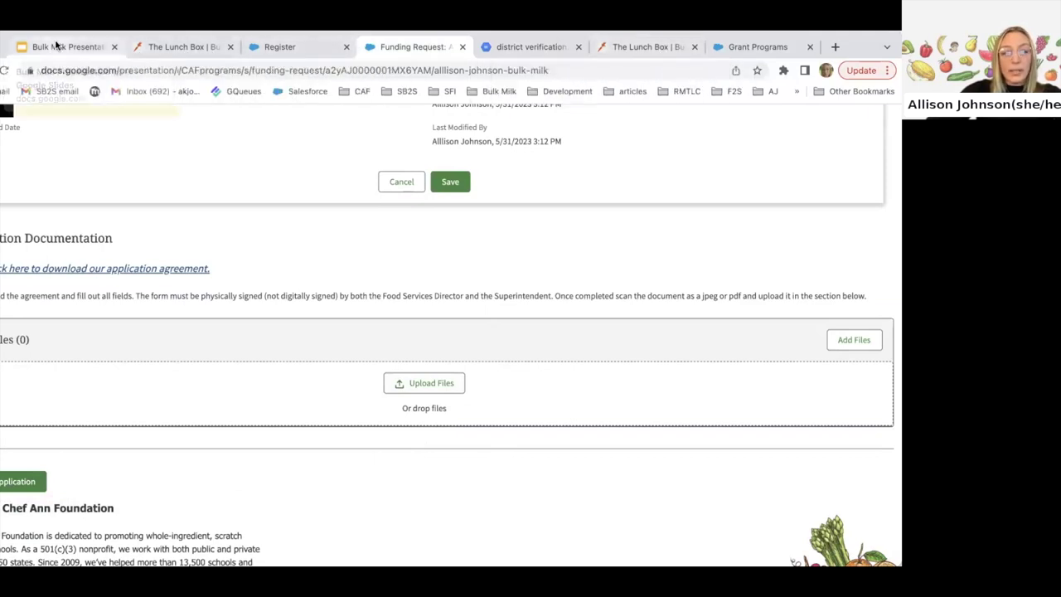